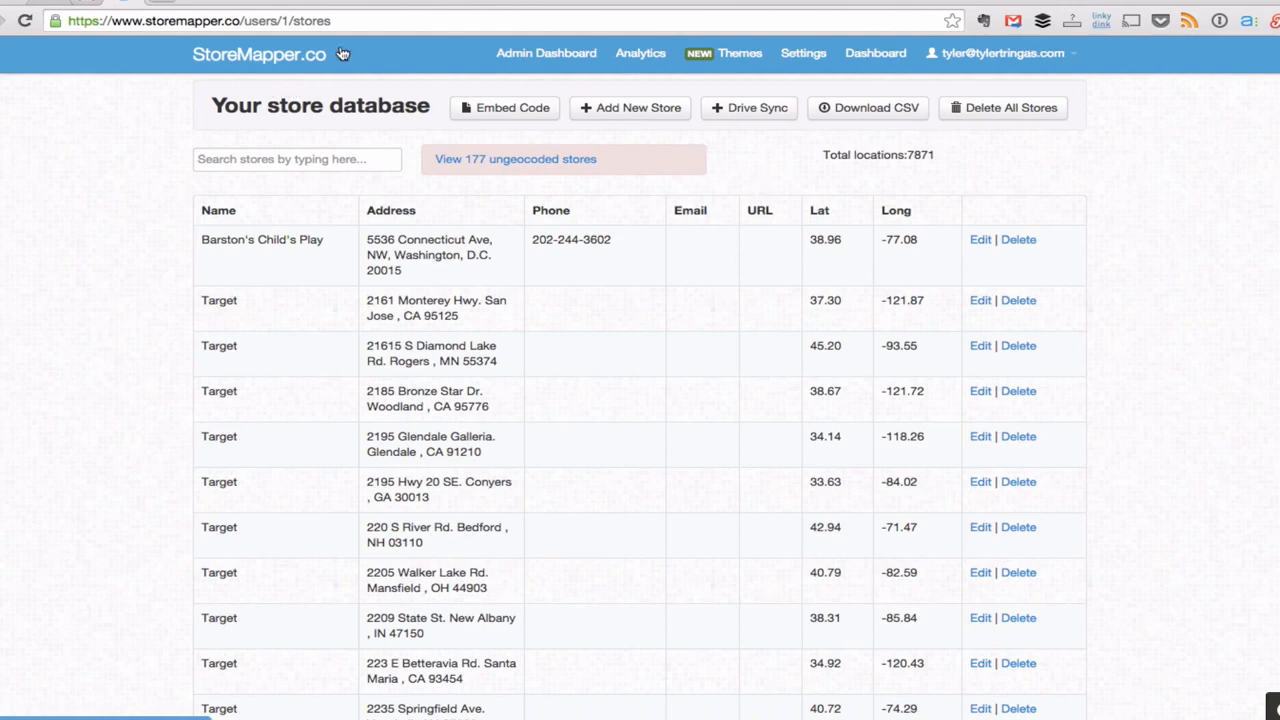
# Step: Open the linked stores spreadsheet from the Drive Sync options of the store database
pyautogui.click(745, 113)
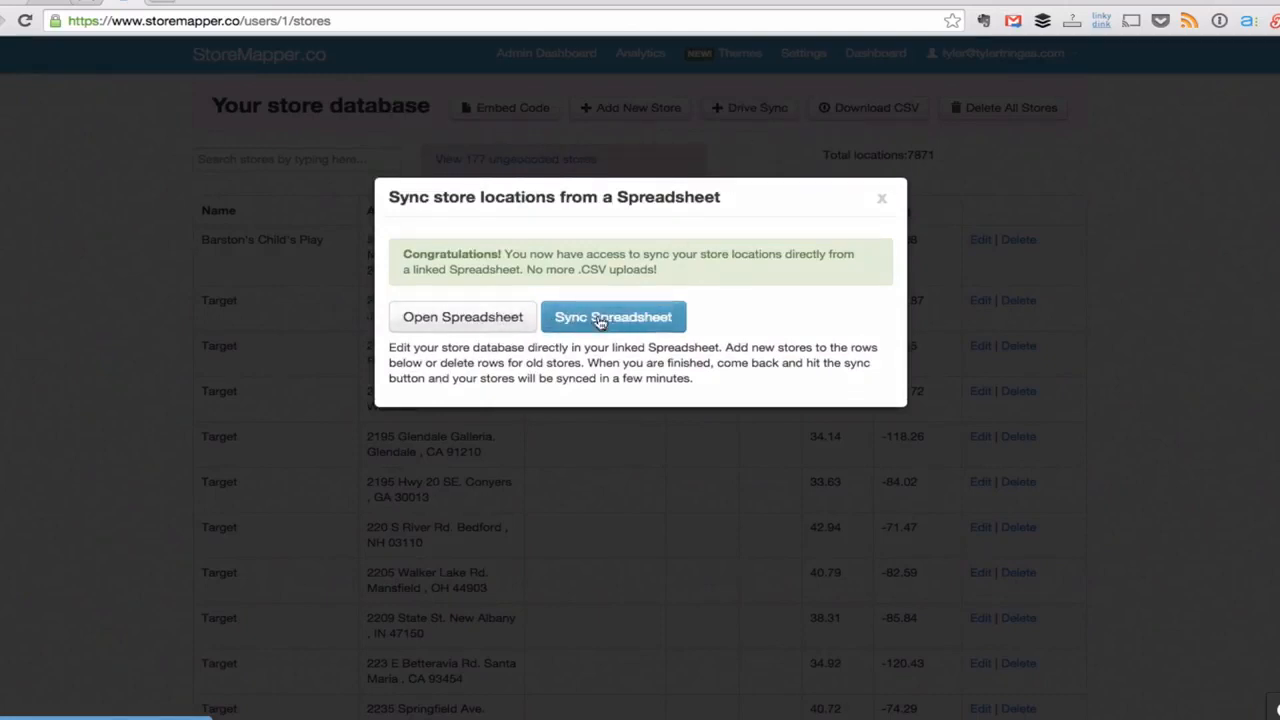
pyautogui.click(478, 326)
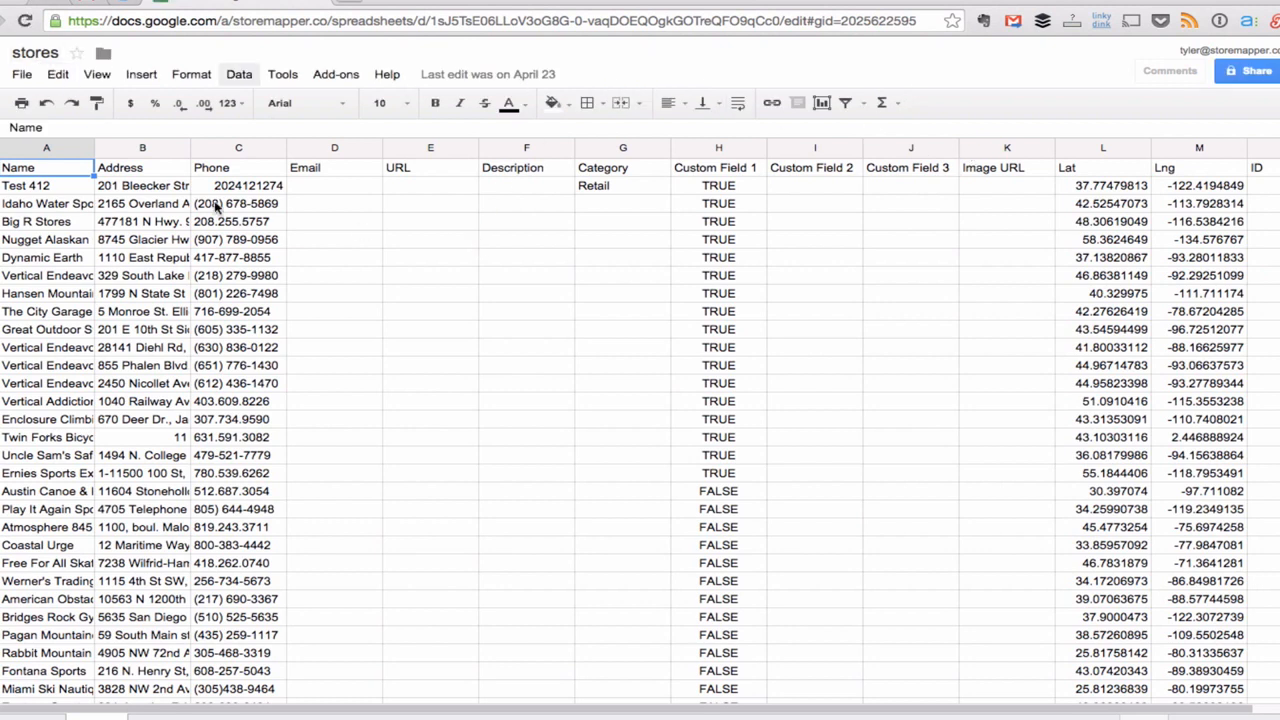
# Step: Examine the column headers in the first row of the stores spreadsheet, ending back at Name
pyautogui.press('Right')
pyautogui.press('Right')
pyautogui.press('Right')
pyautogui.press('Right')
pyautogui.press('Right')
pyautogui.press('Right')
pyautogui.press('Right')
pyautogui.press('Right')
pyautogui.press('Right')
pyautogui.press('Right')
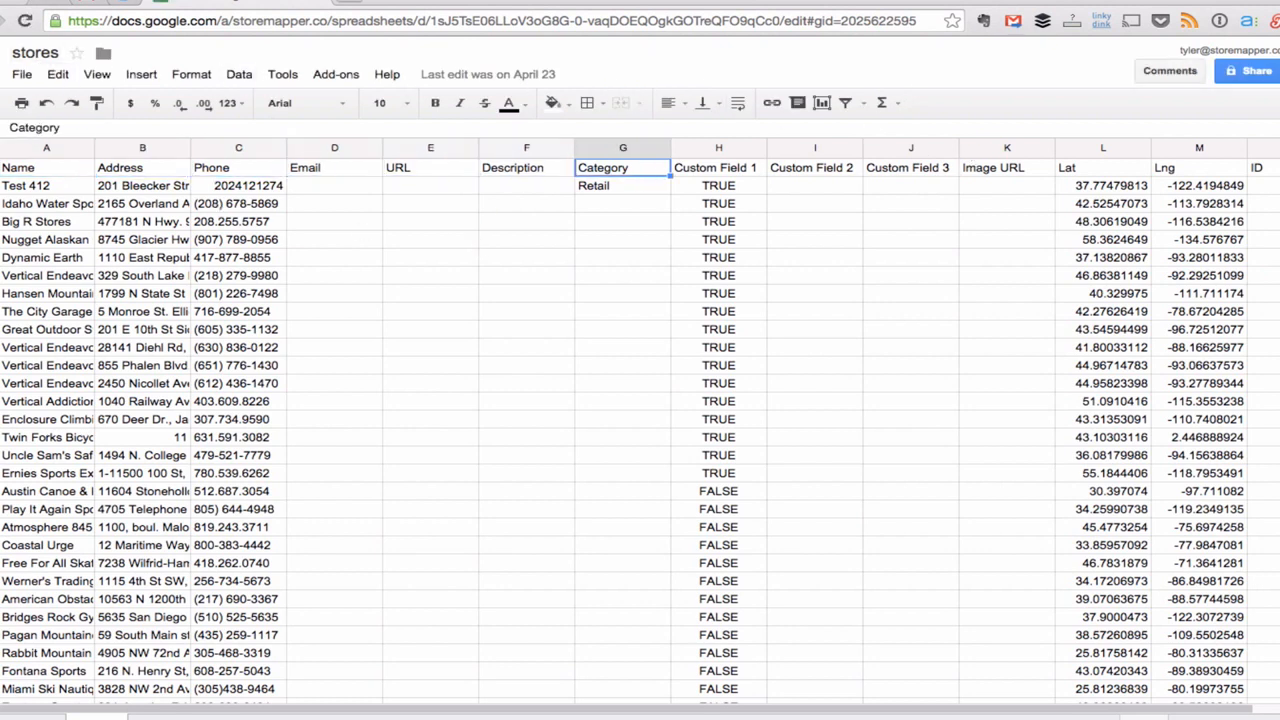
pyautogui.press('Left')
pyautogui.press('Left')
pyautogui.press('Left')
pyautogui.press('Left')
pyautogui.press('Left')
pyautogui.press('Left')
pyautogui.press('Left')
pyautogui.press('Left')
pyautogui.press('Left')
pyautogui.press('Left')
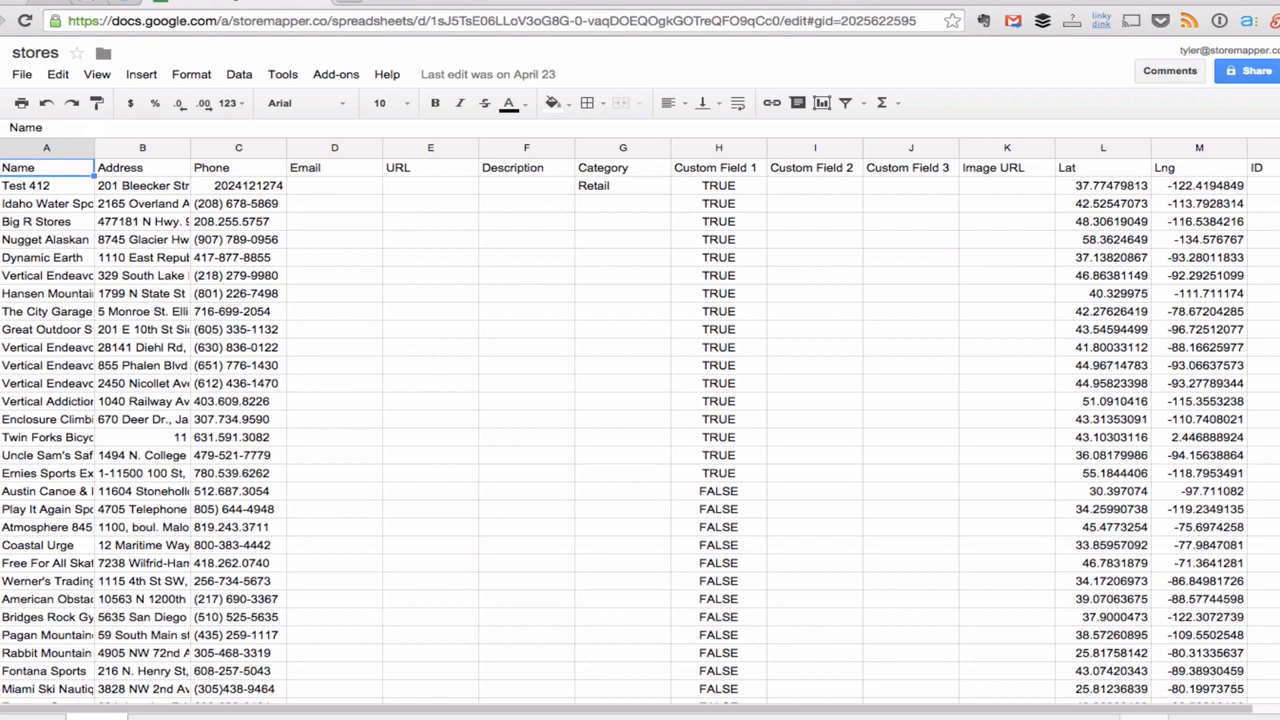
# Step: Review the address and phone cells of the Test 412 store
pyautogui.press('Down')
pyautogui.click(115, 189)
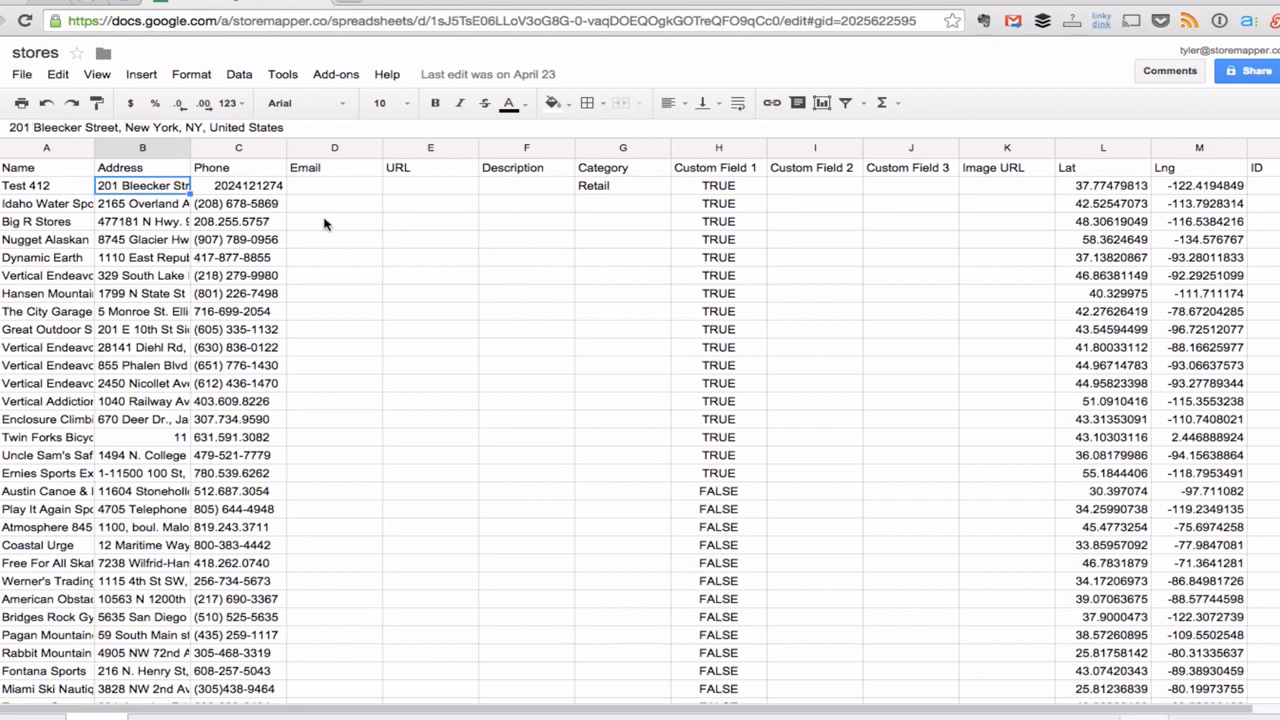
pyautogui.click(243, 190)
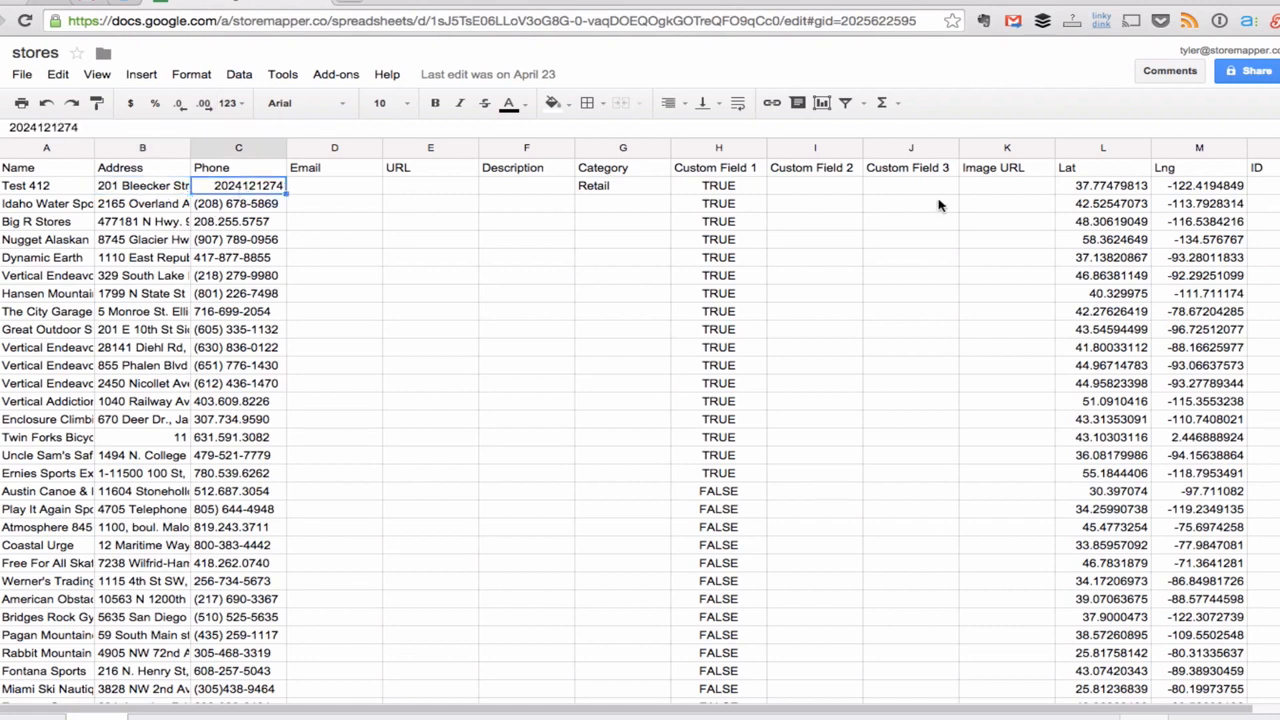
pyautogui.press('Tab')
pyautogui.press('Tab')
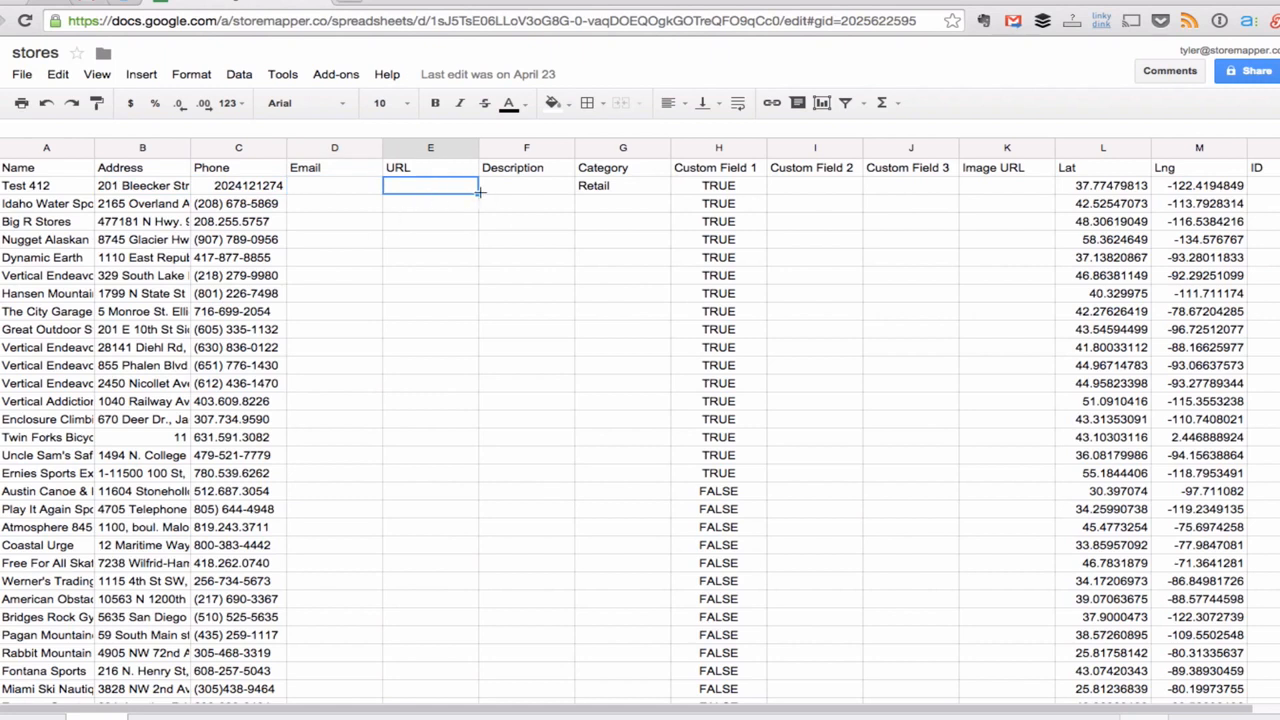
pyautogui.write('http://')
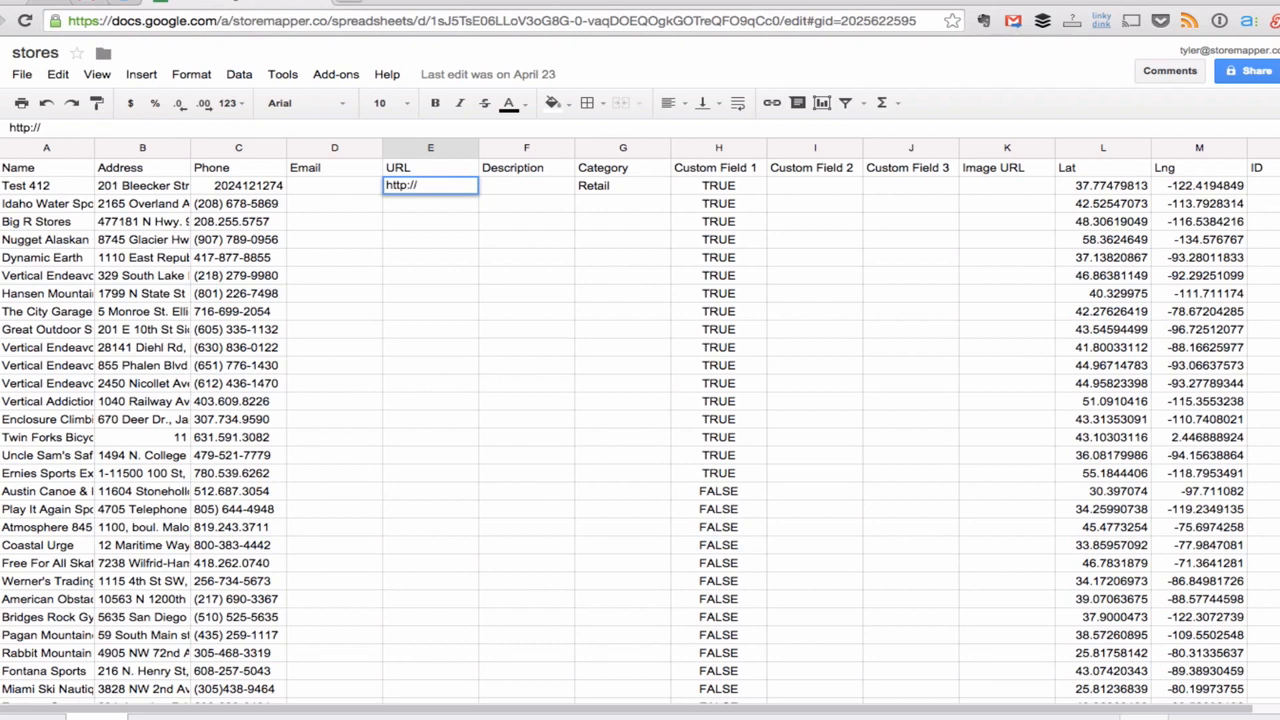
pyautogui.hotkey('shift', 'Left')
pyautogui.press('Right')
pyautogui.press('Left')
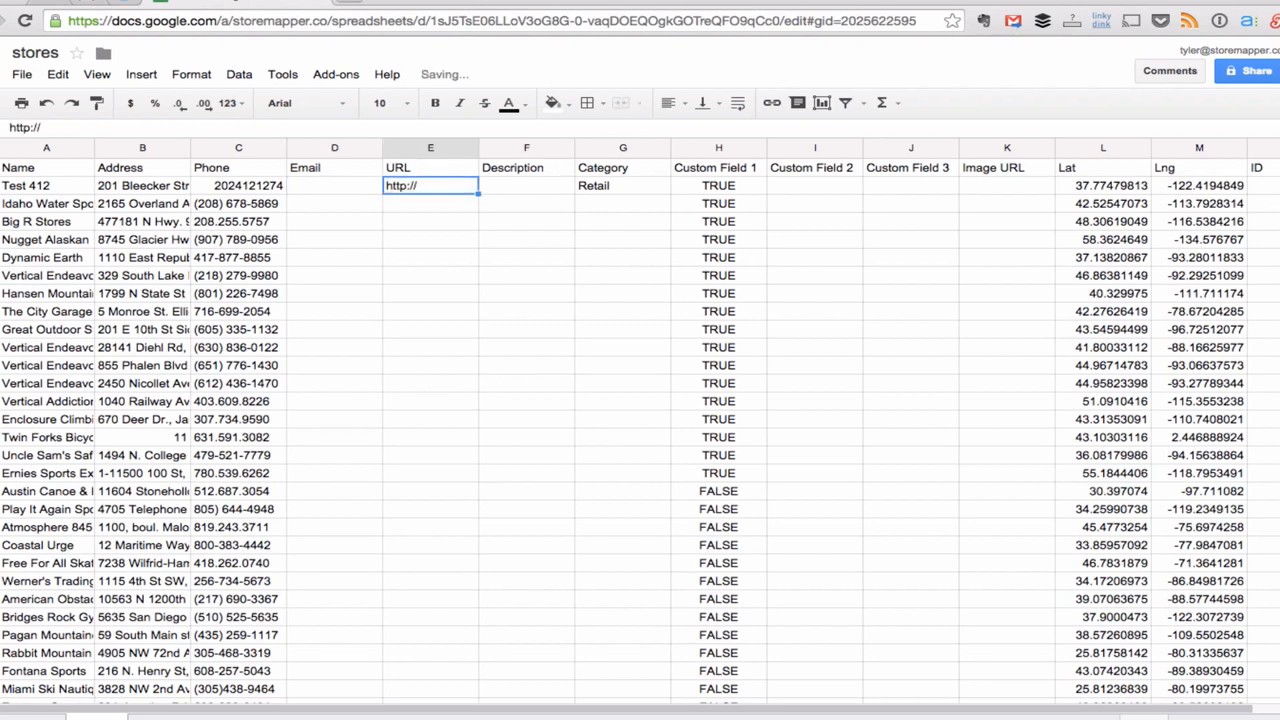
pyautogui.press('Delete')
# Step: Review the Test 412 row's Description, Category, Custom Field and Image URL cells
pyautogui.press('Right')
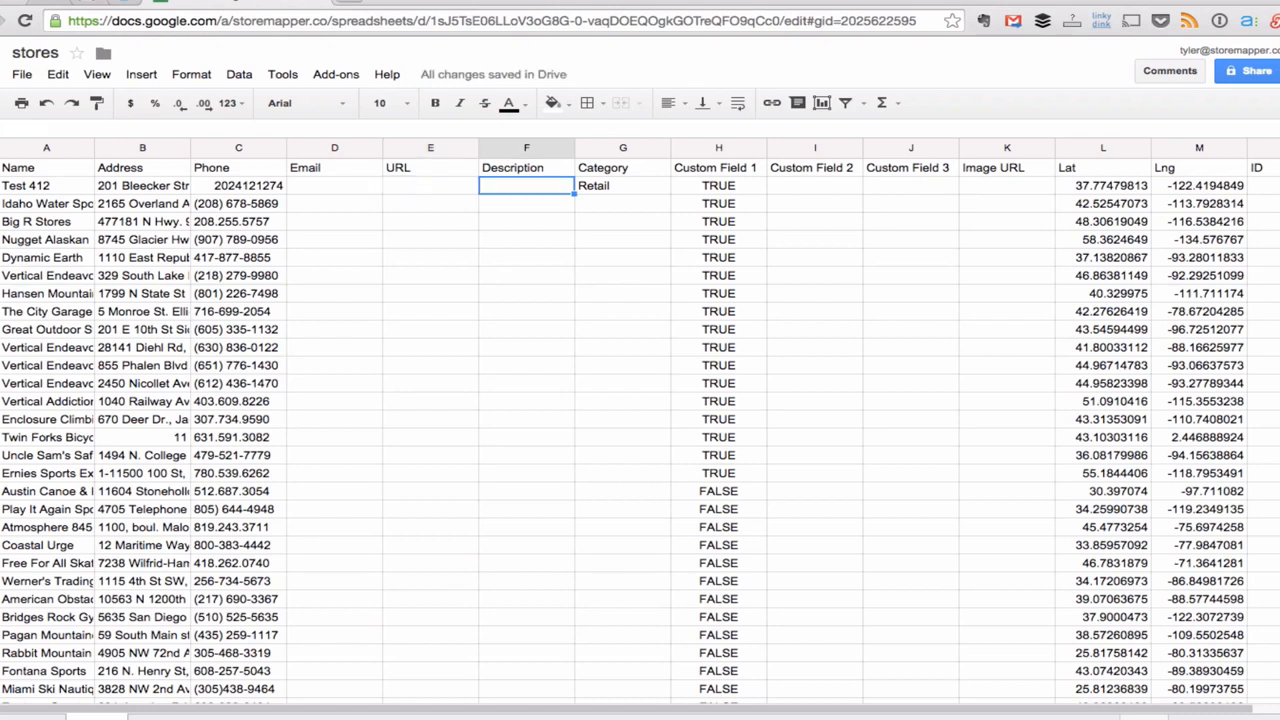
pyautogui.press('Right')
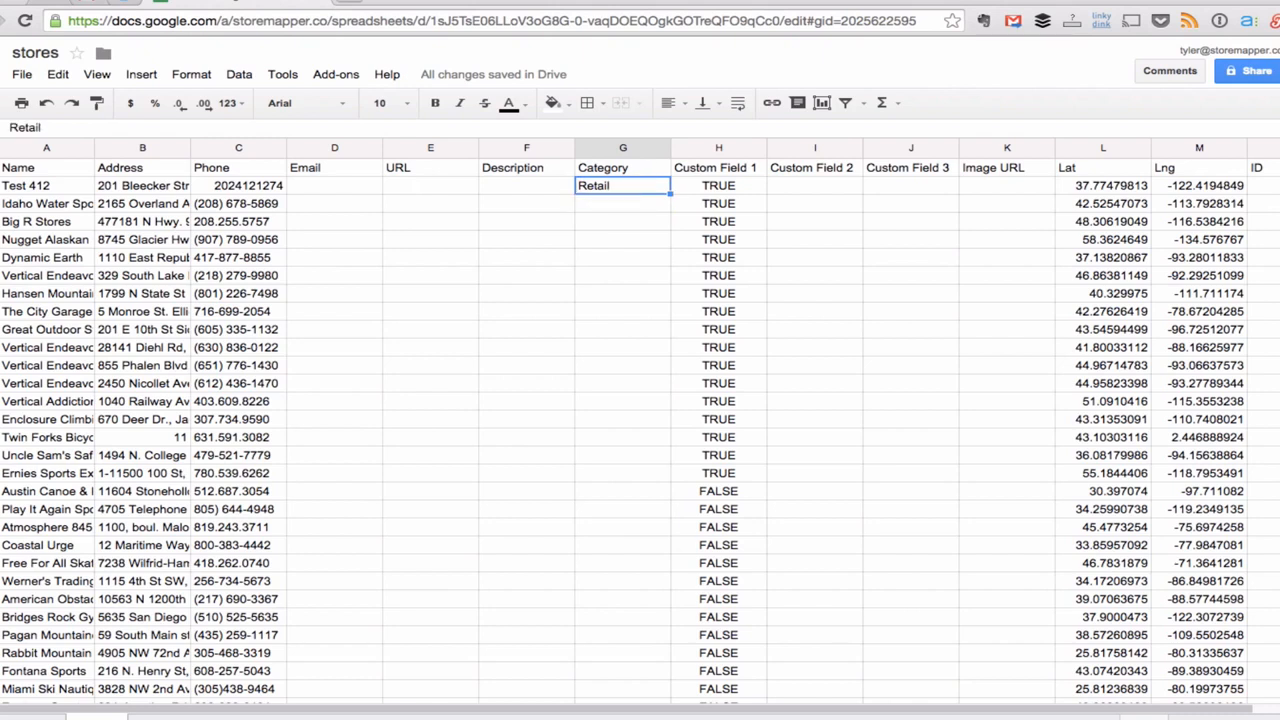
pyautogui.press('Right')
pyautogui.press('Right')
pyautogui.press('Right')
pyautogui.press('Left')
pyautogui.press('Left')
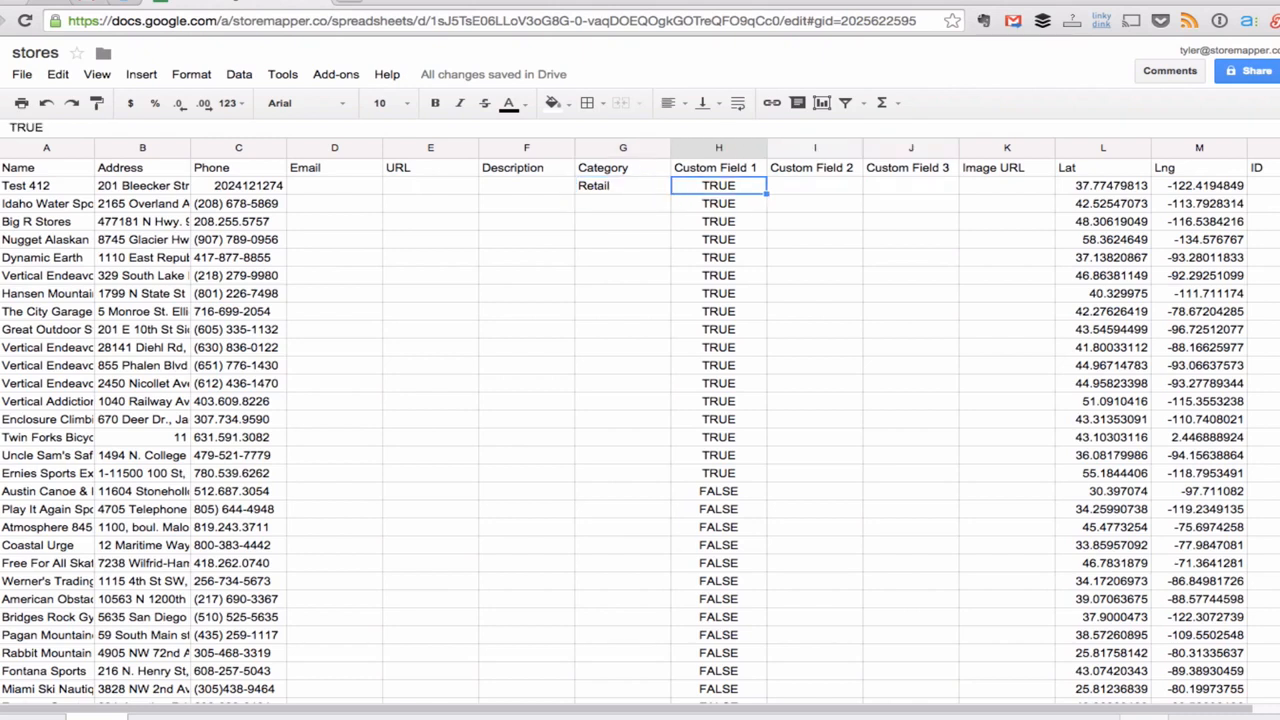
pyautogui.press('Right')
pyautogui.press('Right')
pyautogui.press('Right')
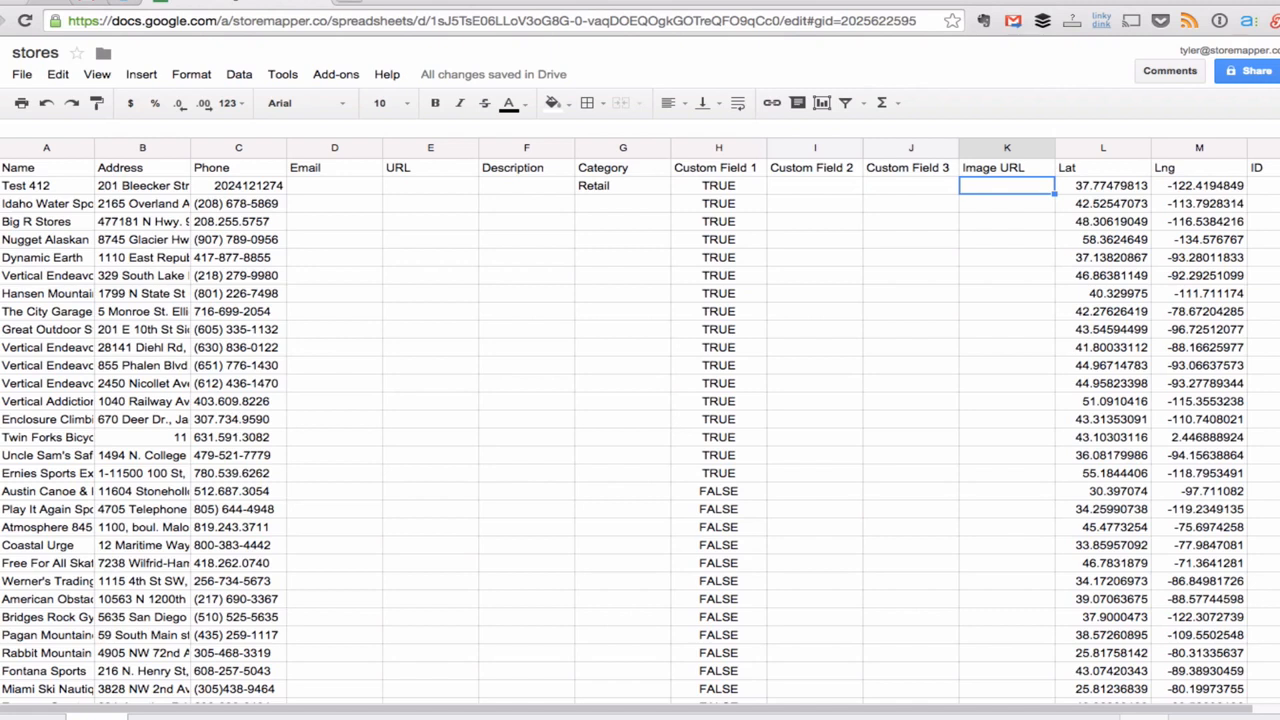
# Step: Examine the Lat, Lng and ID cells of the Test 412 row by selecting them together
pyautogui.press('Right')
pyautogui.press('Right')
pyautogui.press('Right')
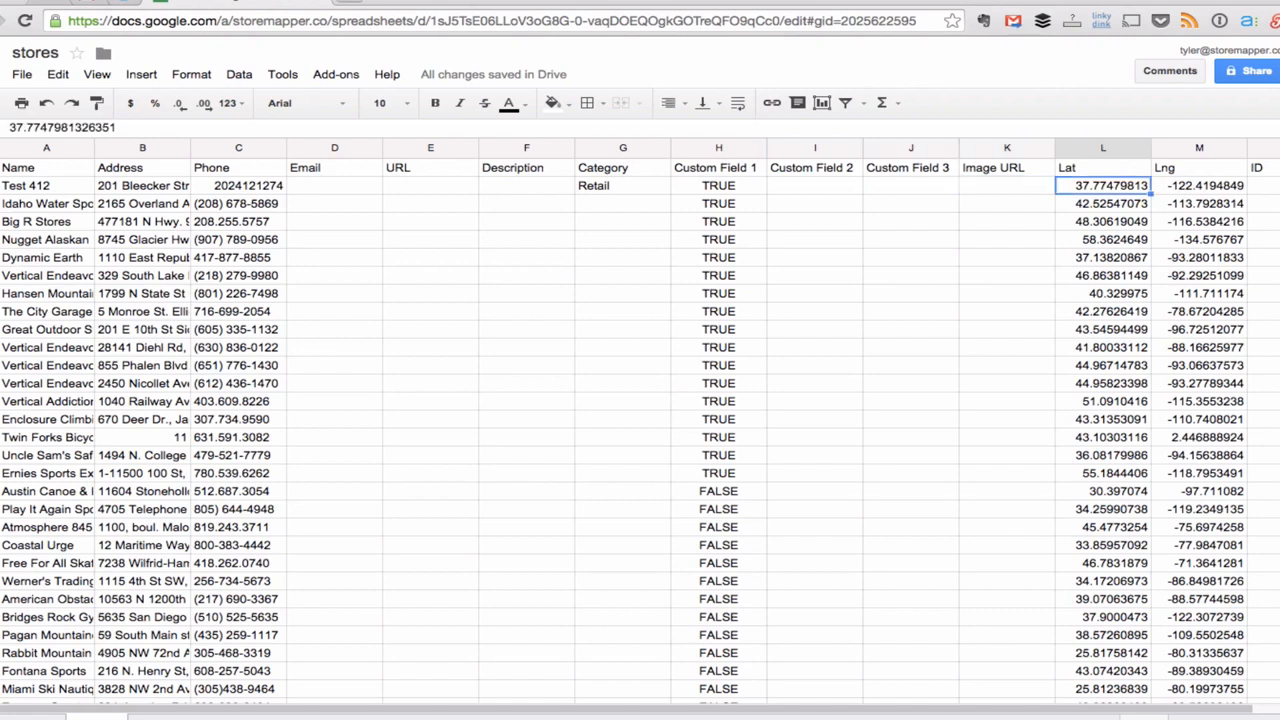
pyautogui.press('Left')
pyautogui.press('Left')
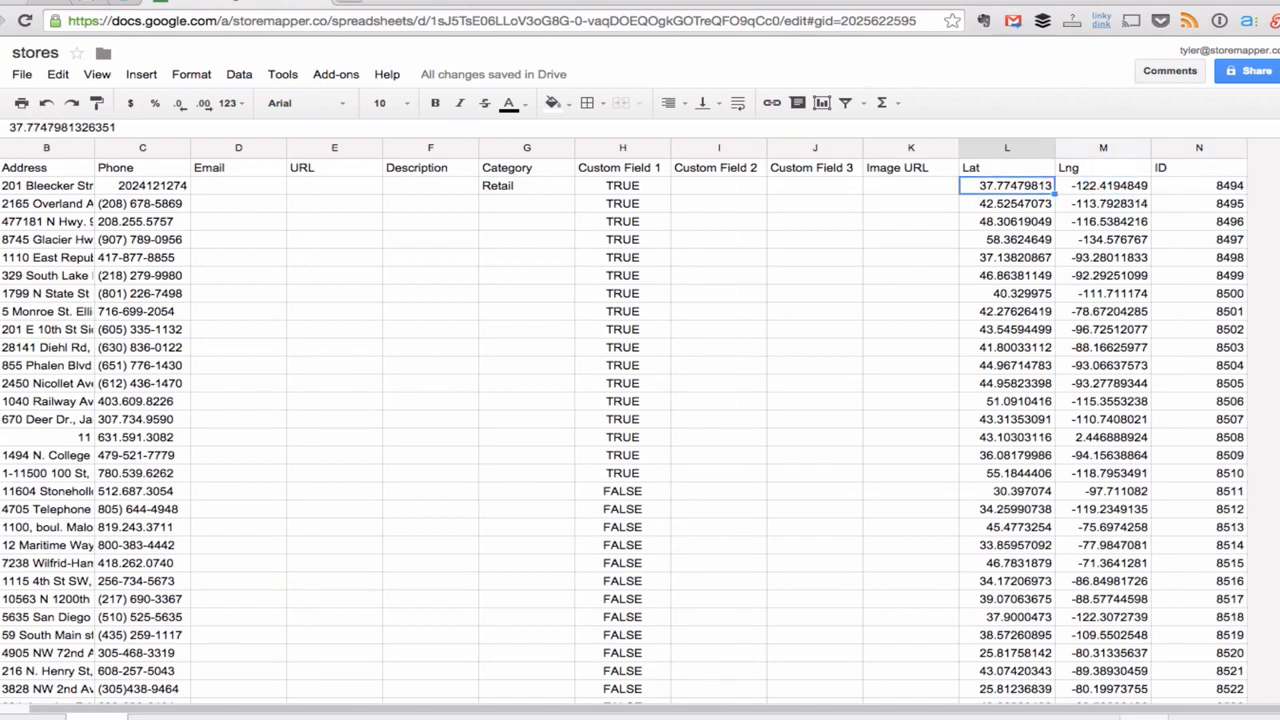
pyautogui.press('Left')
pyautogui.press('Right')
pyautogui.press('Right')
pyautogui.press('Left')
pyautogui.hotkey('shift', 'Right')
pyautogui.hotkey('shift', 'Right')
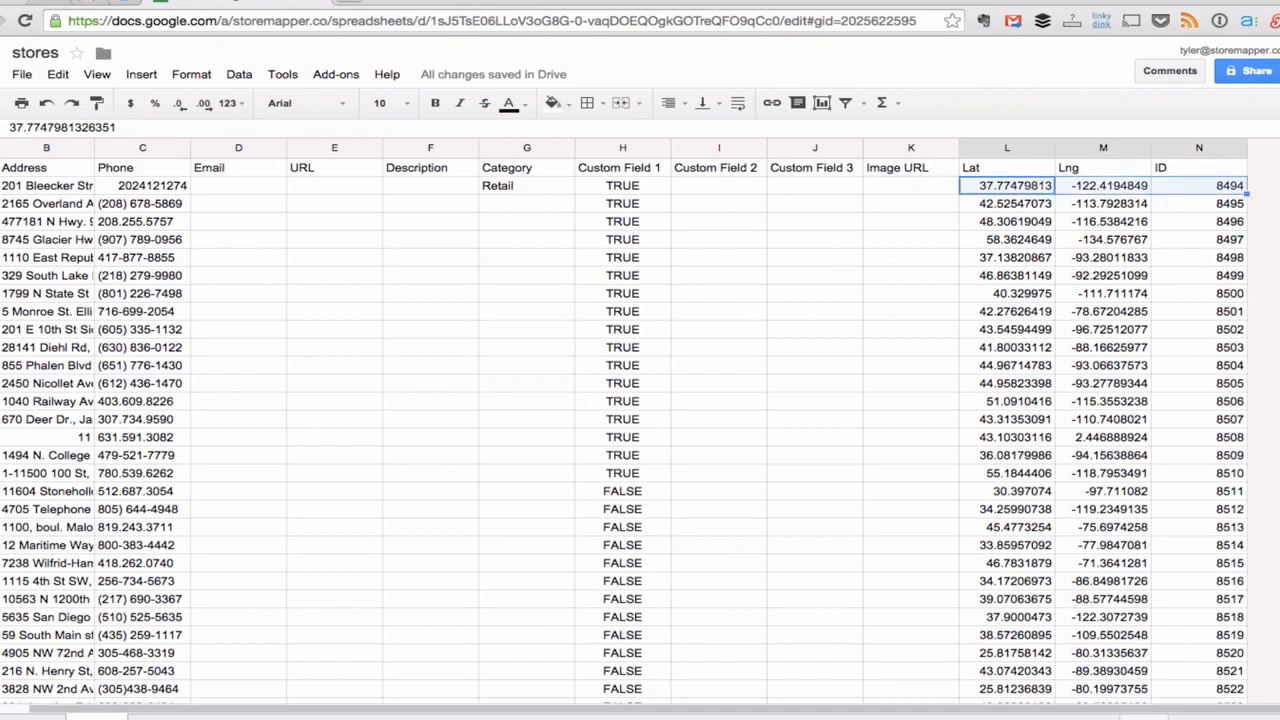
pyautogui.press('Left')
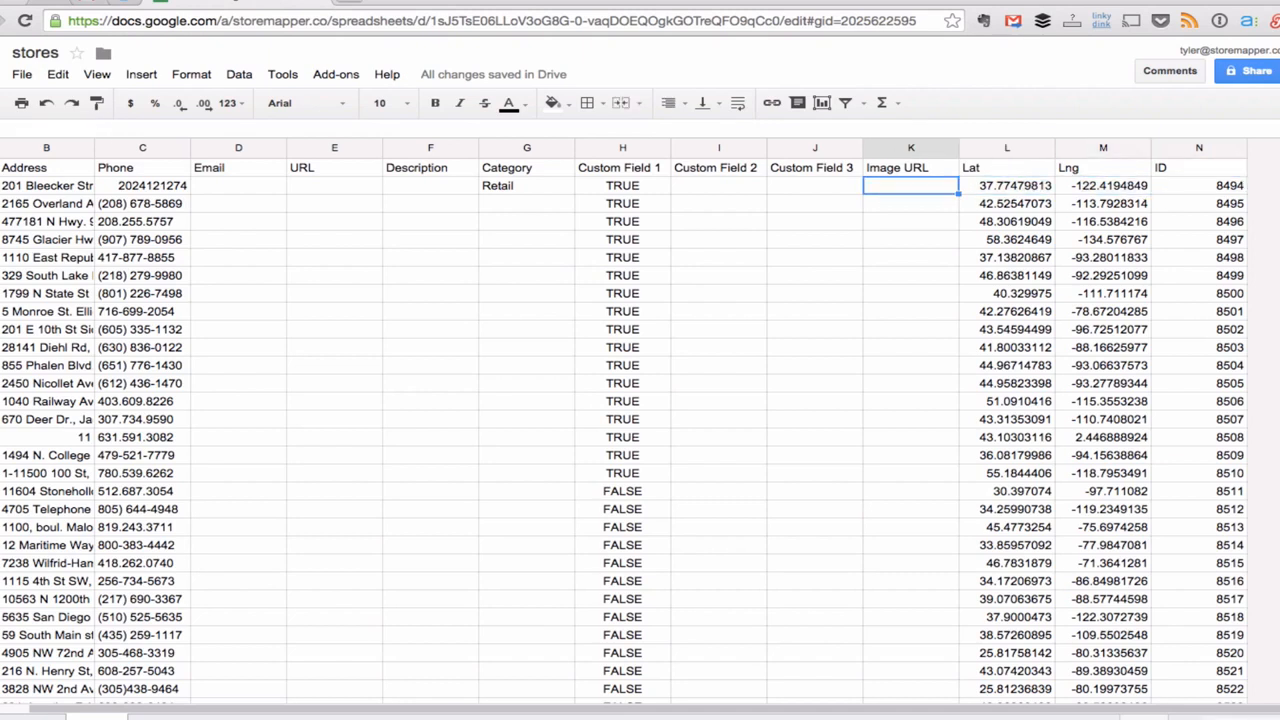
# Step: Go back through the Test 412 row's columns and forward again up to the ID cell
pyautogui.press('Right')
pyautogui.press('Left')
pyautogui.press('Left')
pyautogui.press('Left')
pyautogui.press('Left')
pyautogui.press('Left')
pyautogui.press('Left')
pyautogui.press('Left')
pyautogui.press('Left')
pyautogui.press('Left')
pyautogui.press('Left')
pyautogui.press('Left')
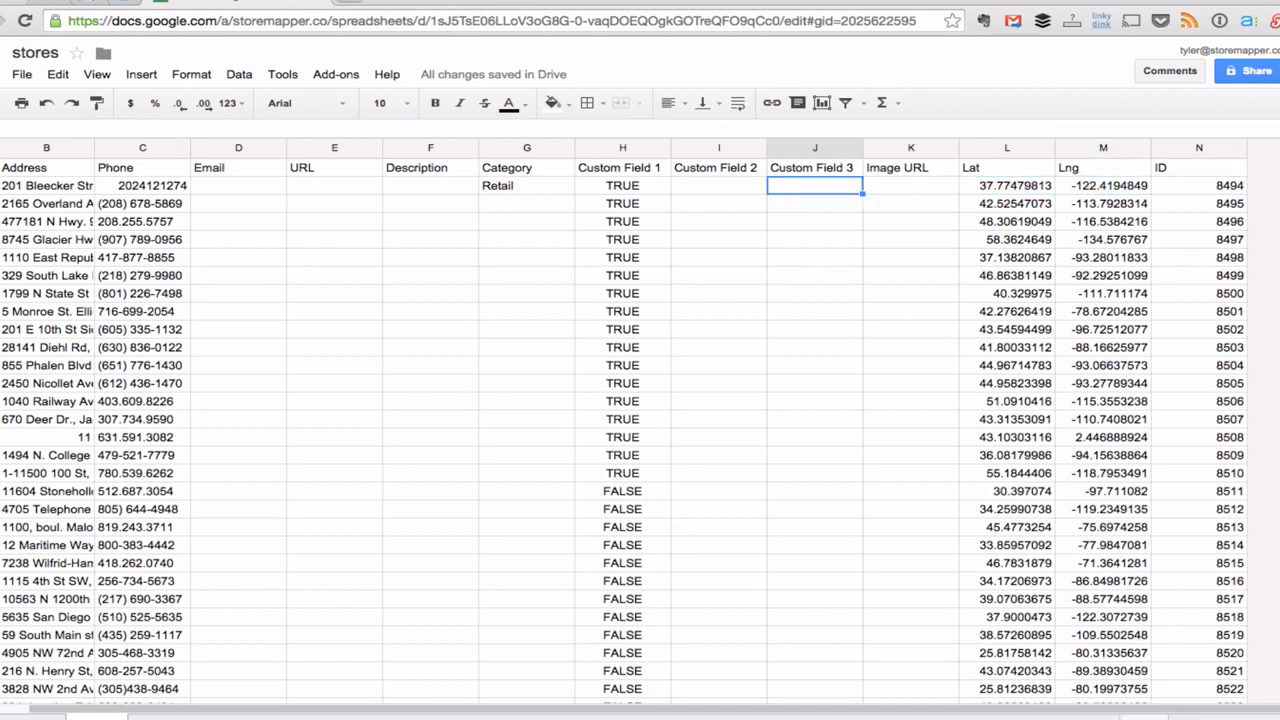
pyautogui.press('Right')
pyautogui.press('Right')
pyautogui.press('Right')
pyautogui.press('Right')
pyautogui.press('Right')
pyautogui.press('Right')
pyautogui.press('Right')
pyautogui.press('Right')
pyautogui.press('Right')
pyautogui.press('Right')
pyautogui.press('Right')
pyautogui.press('Right')
pyautogui.press('Right')
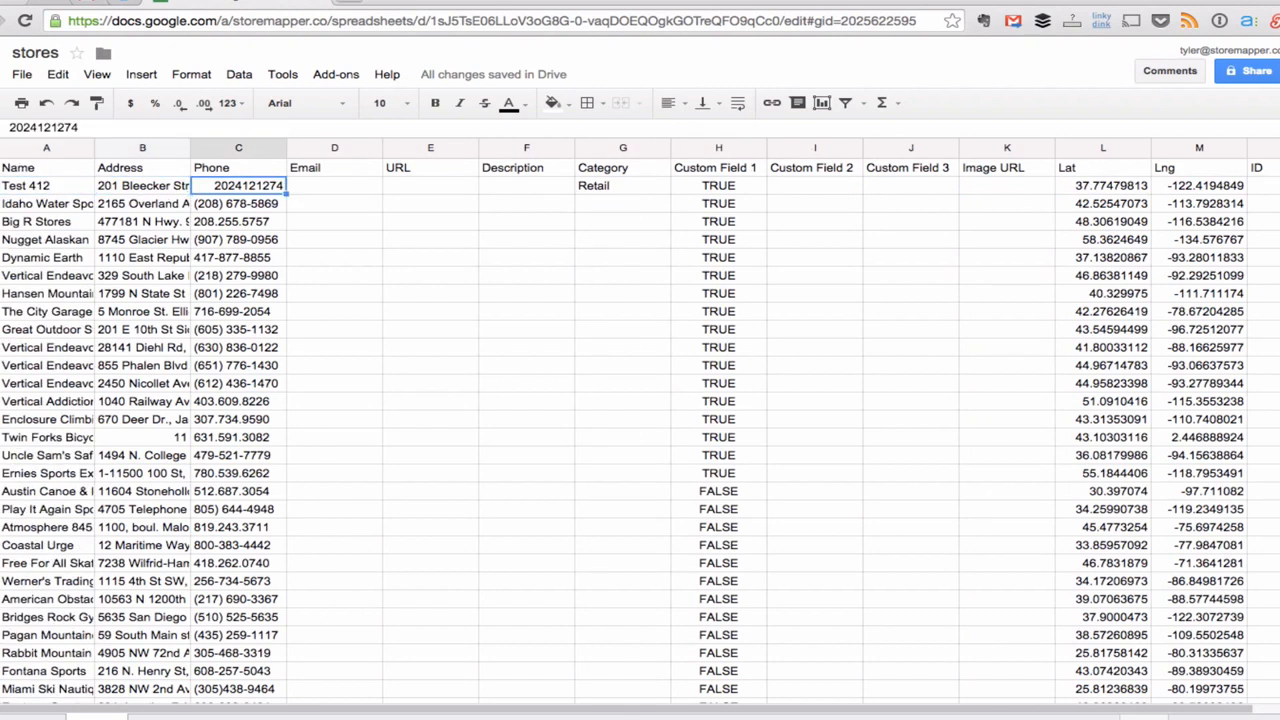
pyautogui.press('Left')
pyautogui.press('Left')
pyautogui.press('Left')
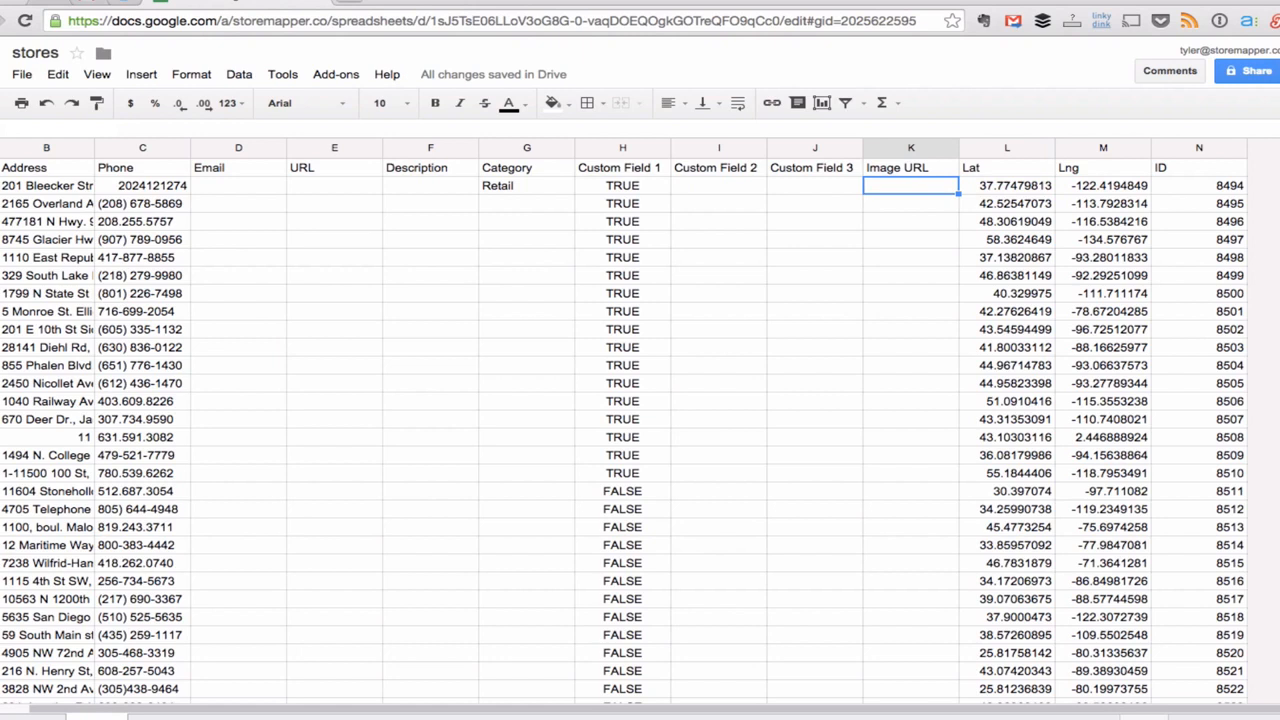
pyautogui.press('Right')
pyautogui.press('Right')
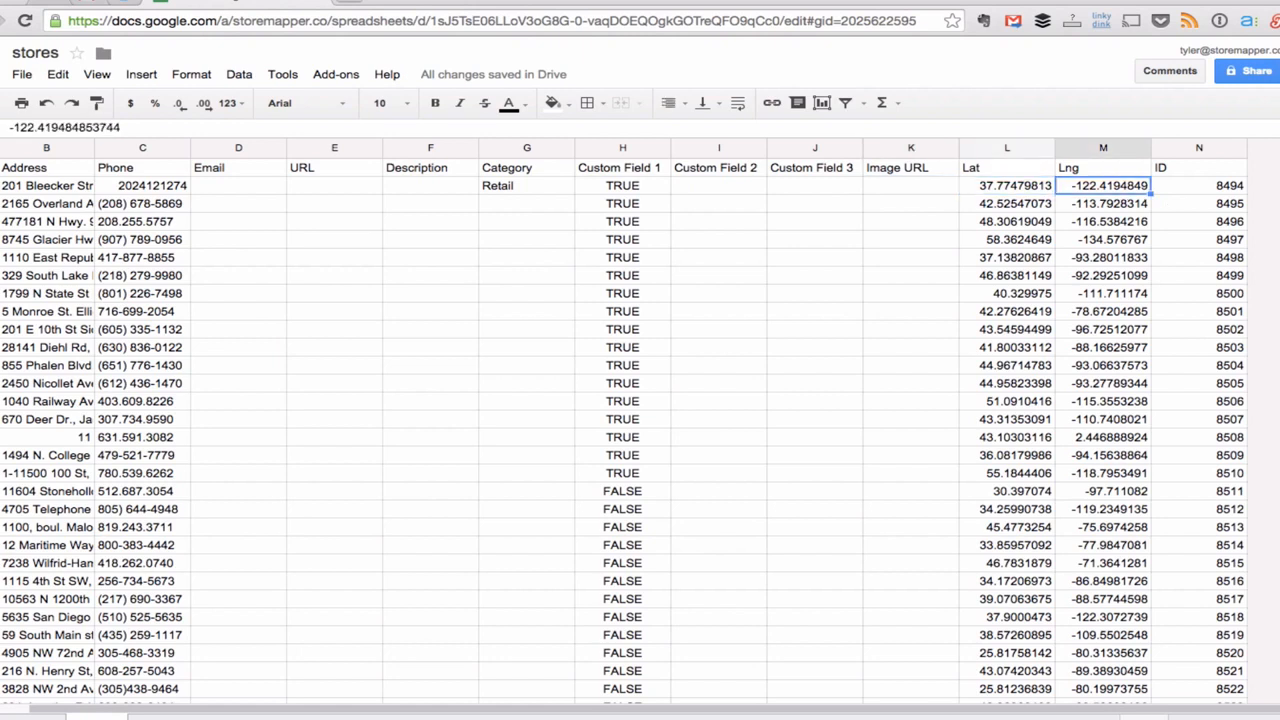
pyautogui.press('Right')
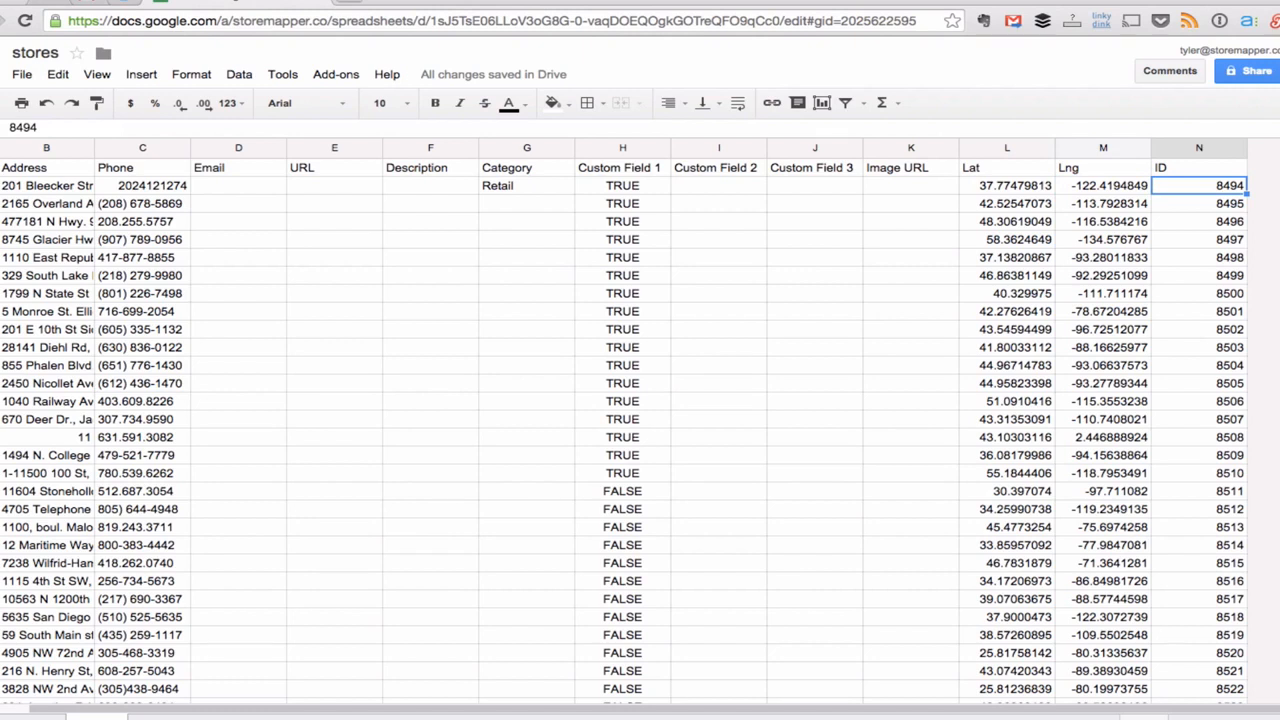
# Step: Compare the Test 412 row's Lat, Lng and ID cells once more and return to its Name cell
pyautogui.press('Left')
pyautogui.press('Left')
pyautogui.press('Right')
pyautogui.press('Right')
pyautogui.press('Left')
pyautogui.press('Left')
pyautogui.press('Right')
pyautogui.press('Right')
pyautogui.press('Left')
pyautogui.press('Left')
pyautogui.press('Left')
pyautogui.press('Left')
pyautogui.press('Left')
pyautogui.press('Left')
pyautogui.press('Left')
pyautogui.press('Left')
pyautogui.press('Left')
pyautogui.press('Left')
pyautogui.press('Left')
pyautogui.press('Left')
pyautogui.press('Left')
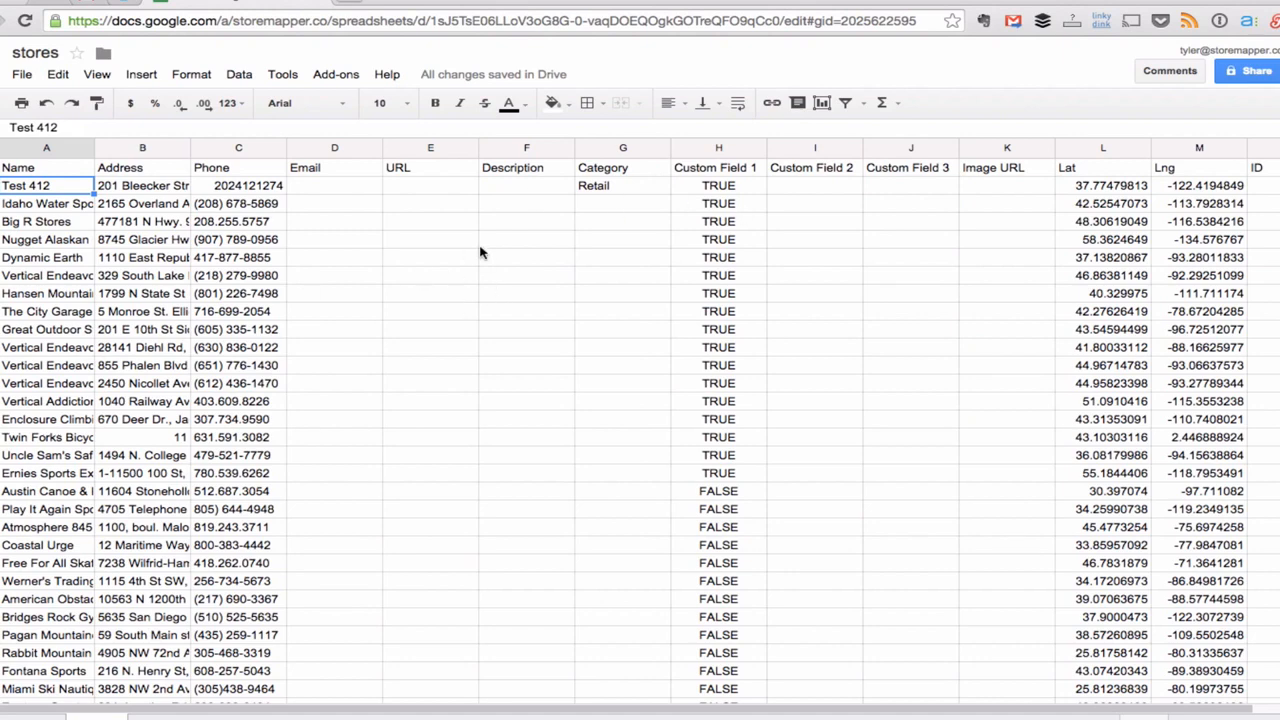
# Step: Switch back to StoreMapper, close the spreadsheet sync dialog and look over the store database
pyautogui.hotkey('ctrl', 'shift', 'Tab')
pyautogui.click(877, 200)
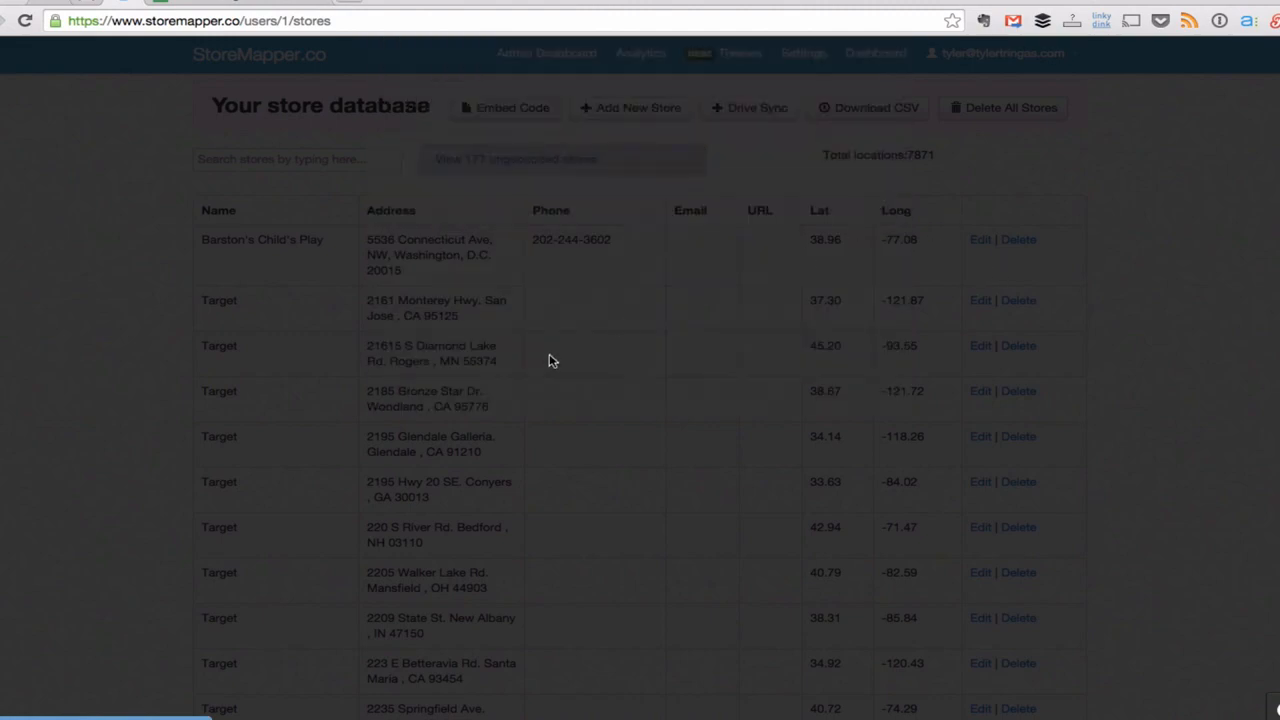
pyautogui.scroll(-1, 421, 437)
pyautogui.scroll(1, 490, 420)
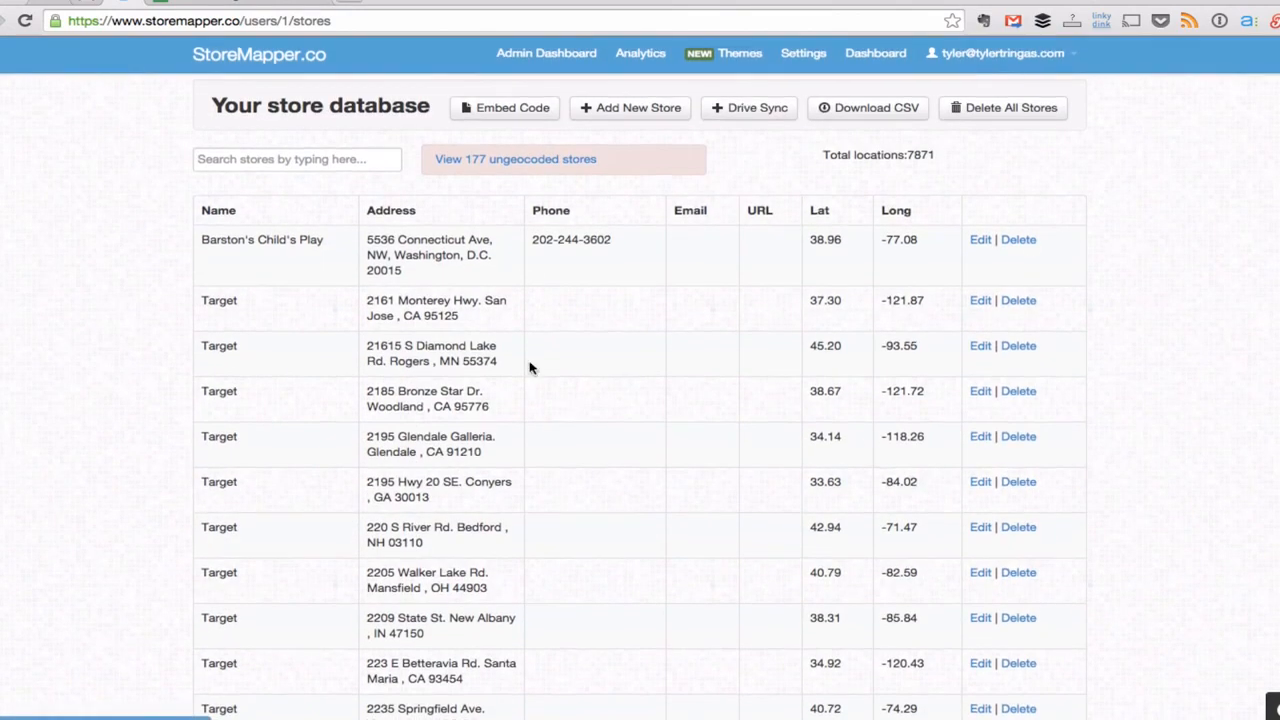
pyautogui.hotkey('ctrl', 'Tab')
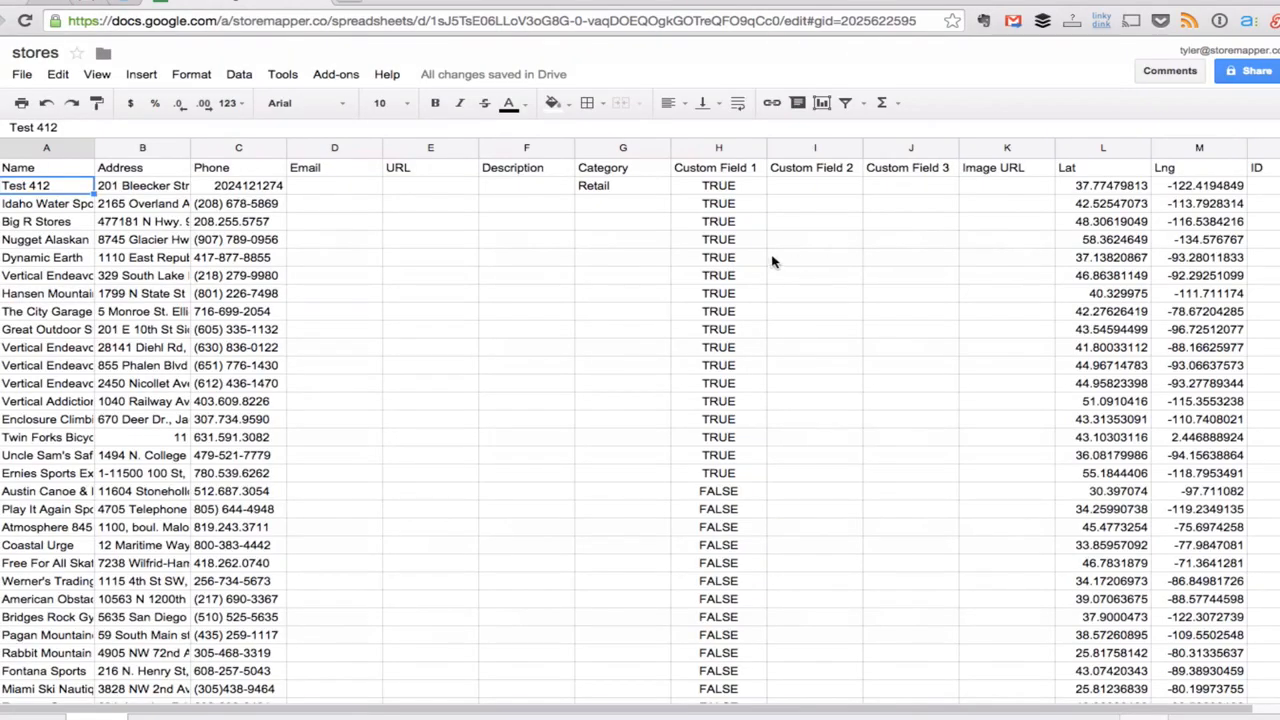
pyautogui.click(447, 192)
pyautogui.write('h')
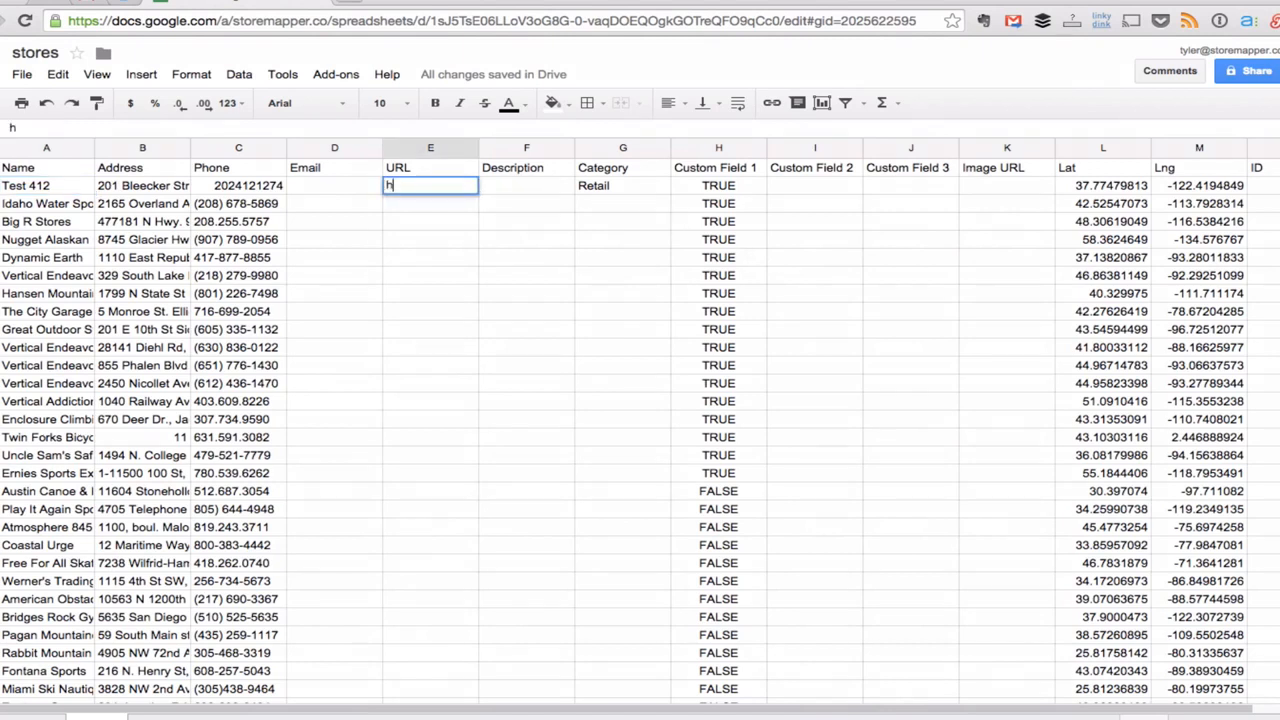
pyautogui.write('ttp://google.com')
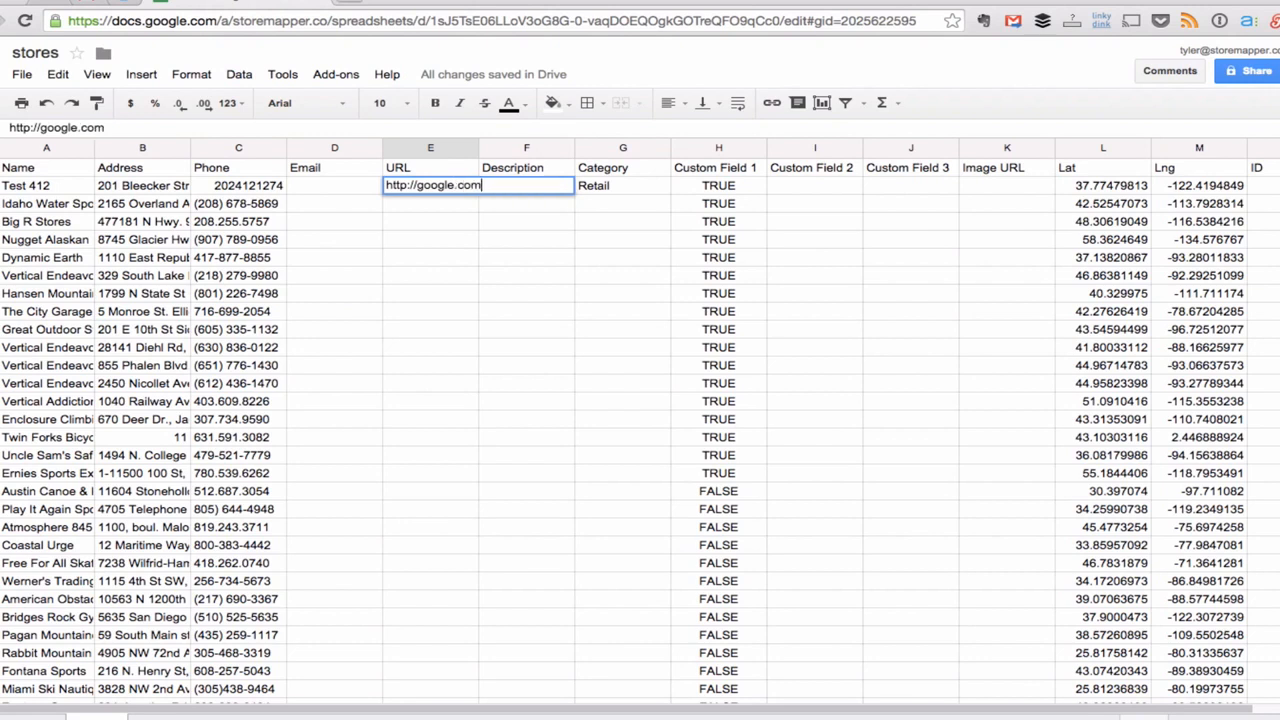
pyautogui.press('Return')
# Step: Fill the Test 412 store's URL down through the eleven store rows below it
pyautogui.press('Up')
pyautogui.hotkey('shift', 'Down')
pyautogui.hotkey('shift', 'Down')
pyautogui.hotkey('shift', 'Down')
pyautogui.hotkey('shift', 'Down')
pyautogui.hotkey('shift', 'Down')
pyautogui.hotkey('shift', 'Down')
pyautogui.hotkey('shift', 'Down')
pyautogui.hotkey('shift', 'Down')
pyautogui.hotkey('shift', 'Down')
pyautogui.hotkey('shift', 'Down')
pyautogui.hotkey('shift', 'Down')
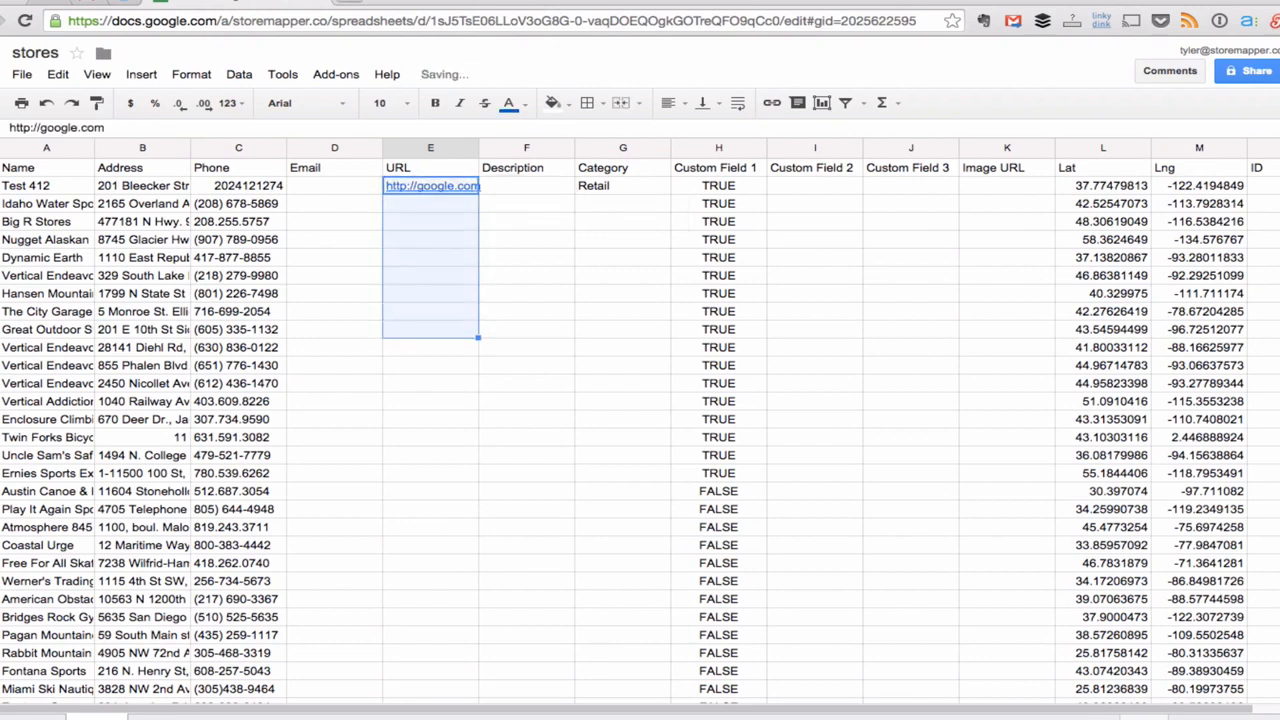
pyautogui.hotkey('ctrl', 'd')
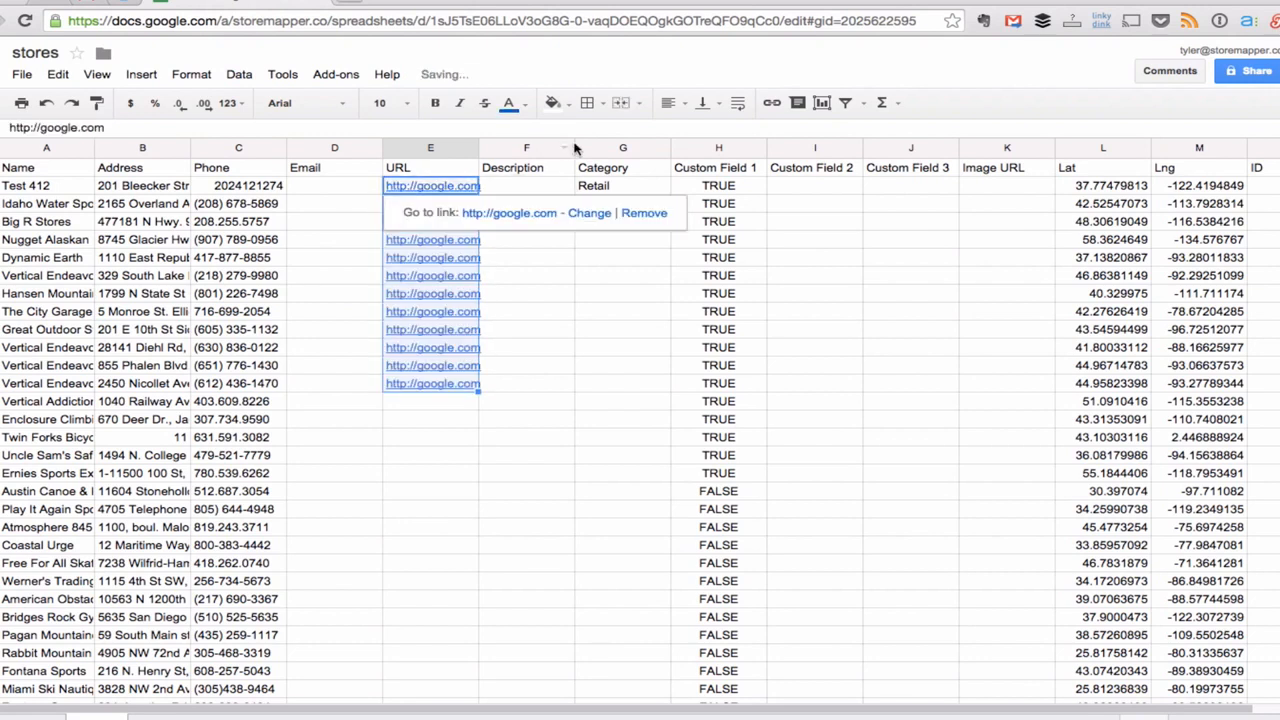
pyautogui.click(553, 294)
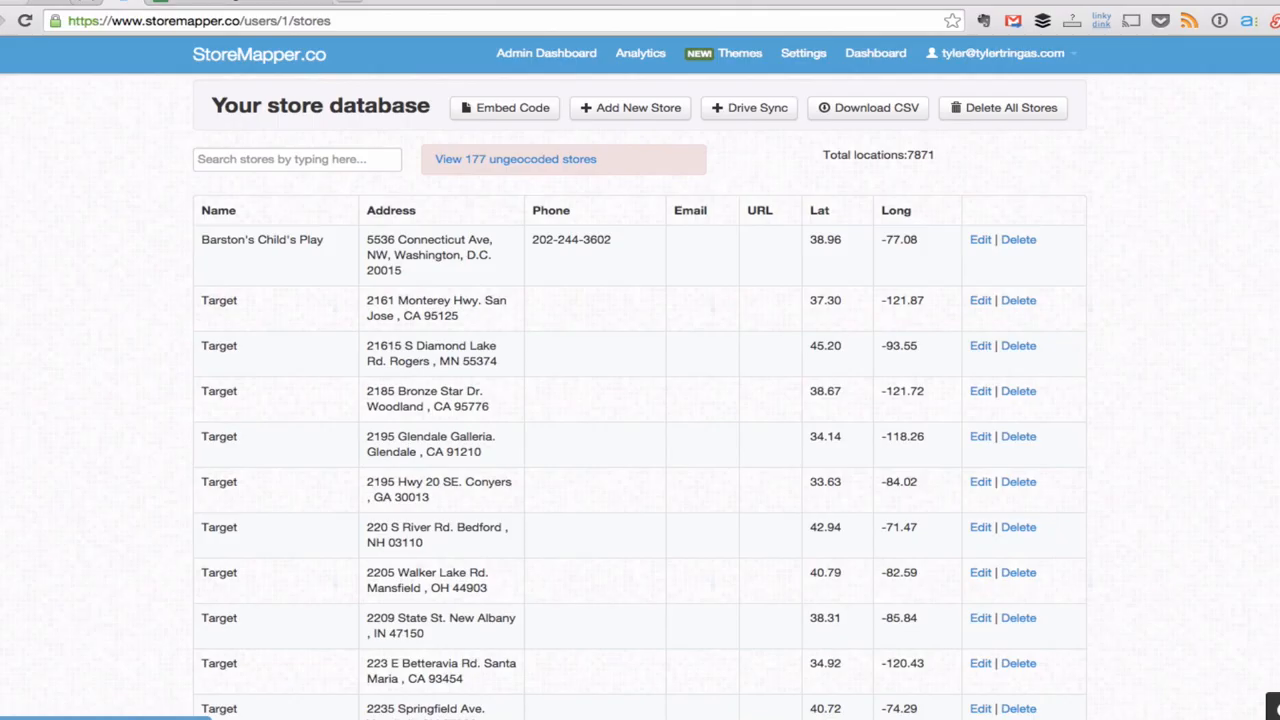
# Step: Review the spreadsheet sync options in StoreMapper's Drive Sync dialog and close it
pyautogui.click(750, 108)
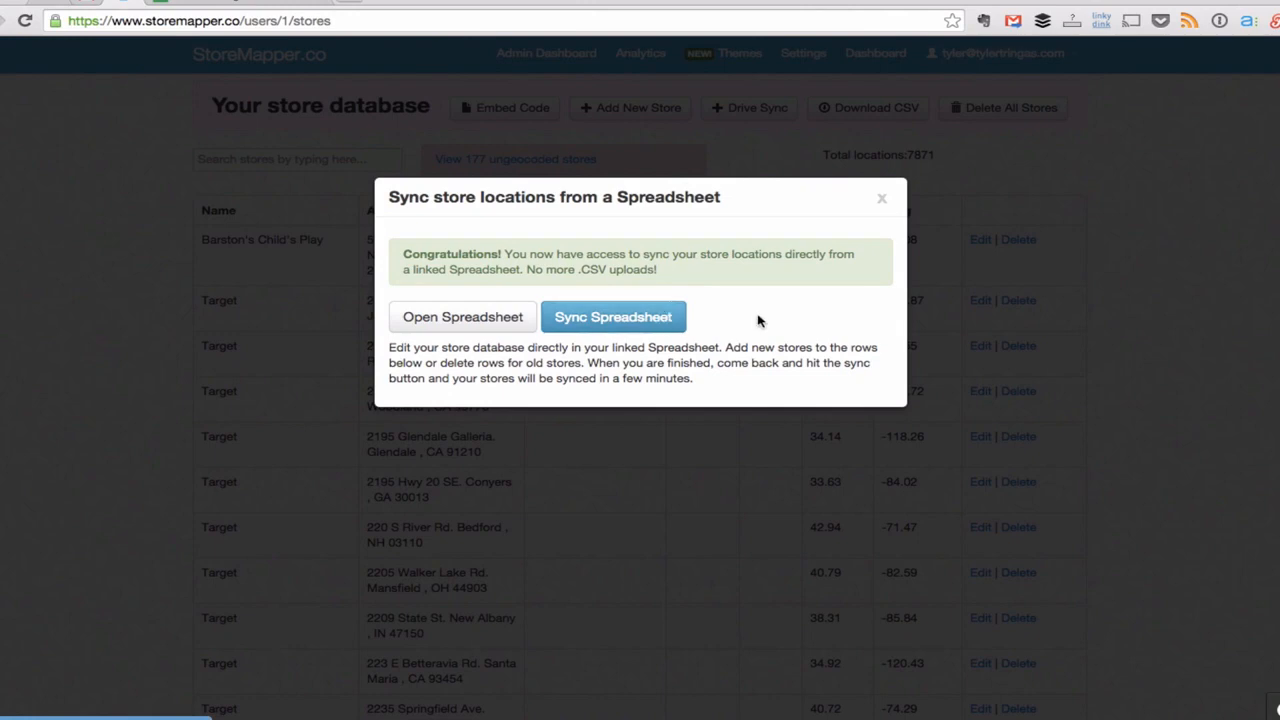
pyautogui.click(882, 199)
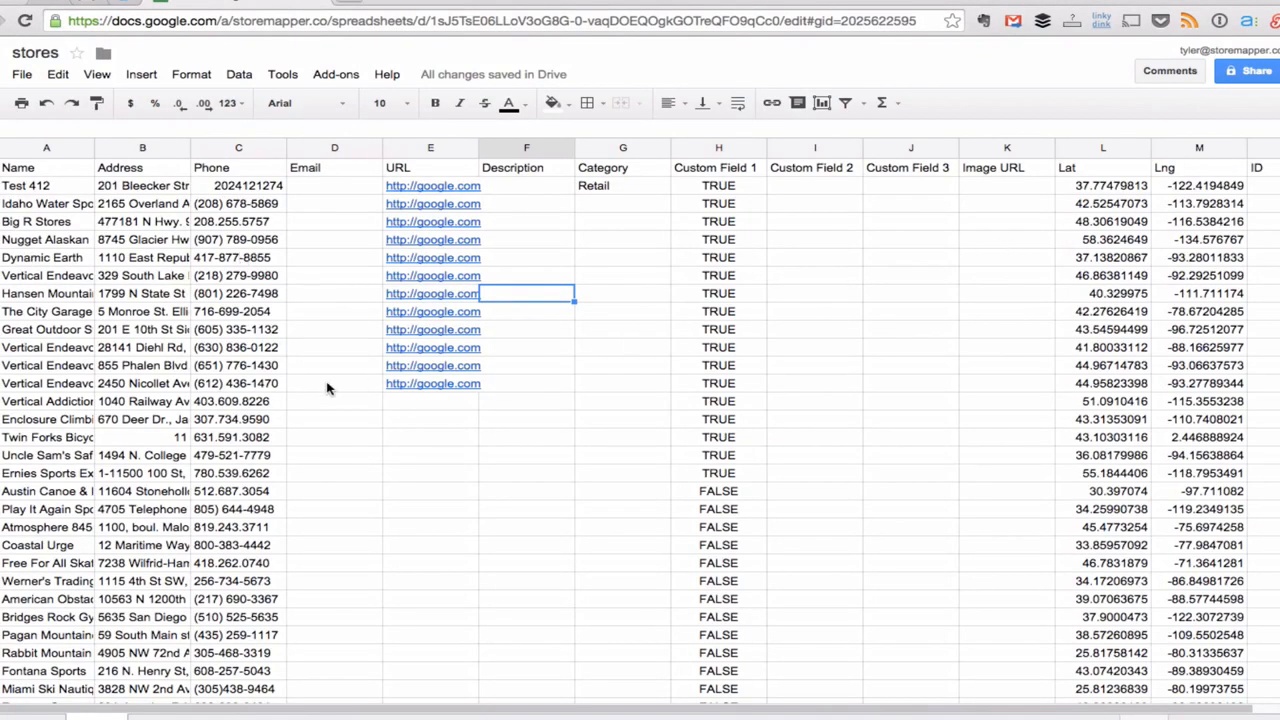
# Step: Copy the name, address and phone of Uncle Sam's Safari Outfitters into the first empty row below the last store
pyautogui.click(56, 460)
pyautogui.hotkey('shift', 'Right')
pyautogui.hotkey('shift', 'Right')
pyautogui.hotkey('ctrl', 'c')
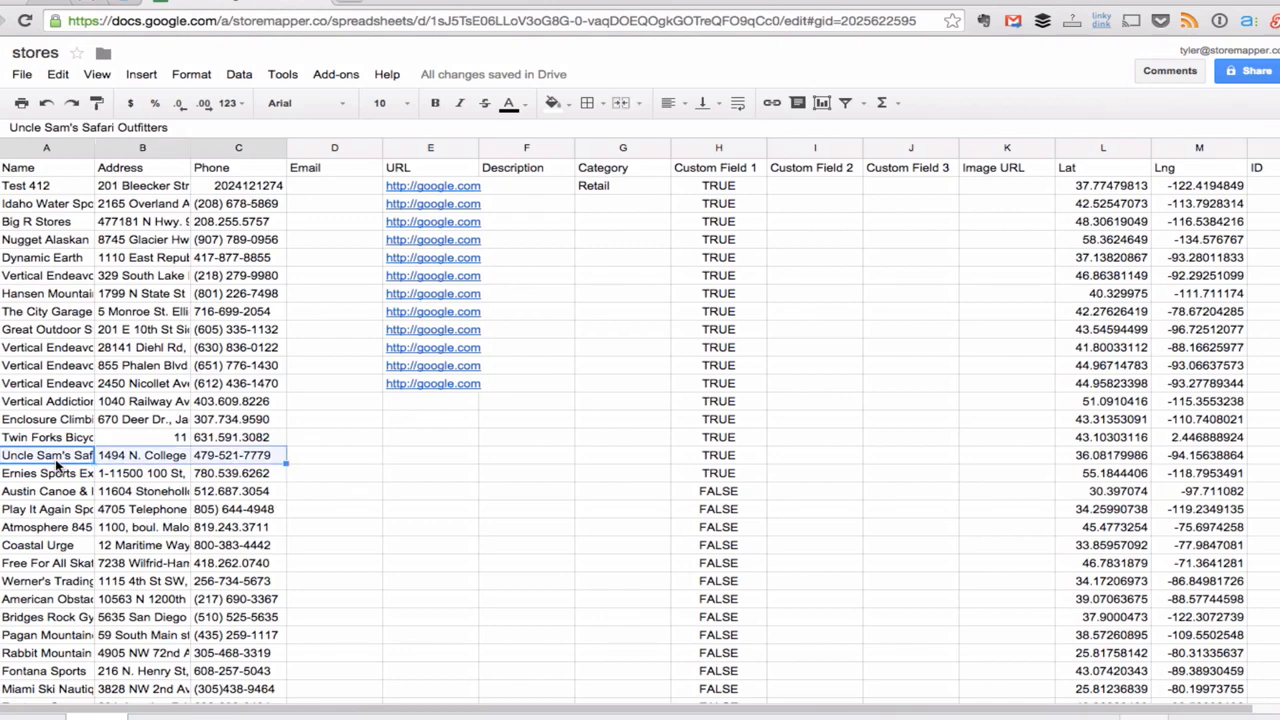
pyautogui.hotkey('ctrl', 'shift', 'Right')
pyautogui.hotkey('shift', 'Left')
pyautogui.hotkey('shift', 'Left')
pyautogui.hotkey('shift', 'Left')
pyautogui.hotkey('shift', 'Left')
pyautogui.hotkey('shift', 'Left')
pyautogui.hotkey('shift', 'Left')
pyautogui.hotkey('shift', 'Right')
pyautogui.hotkey('ctrl', 'Down')
pyautogui.press('Down')
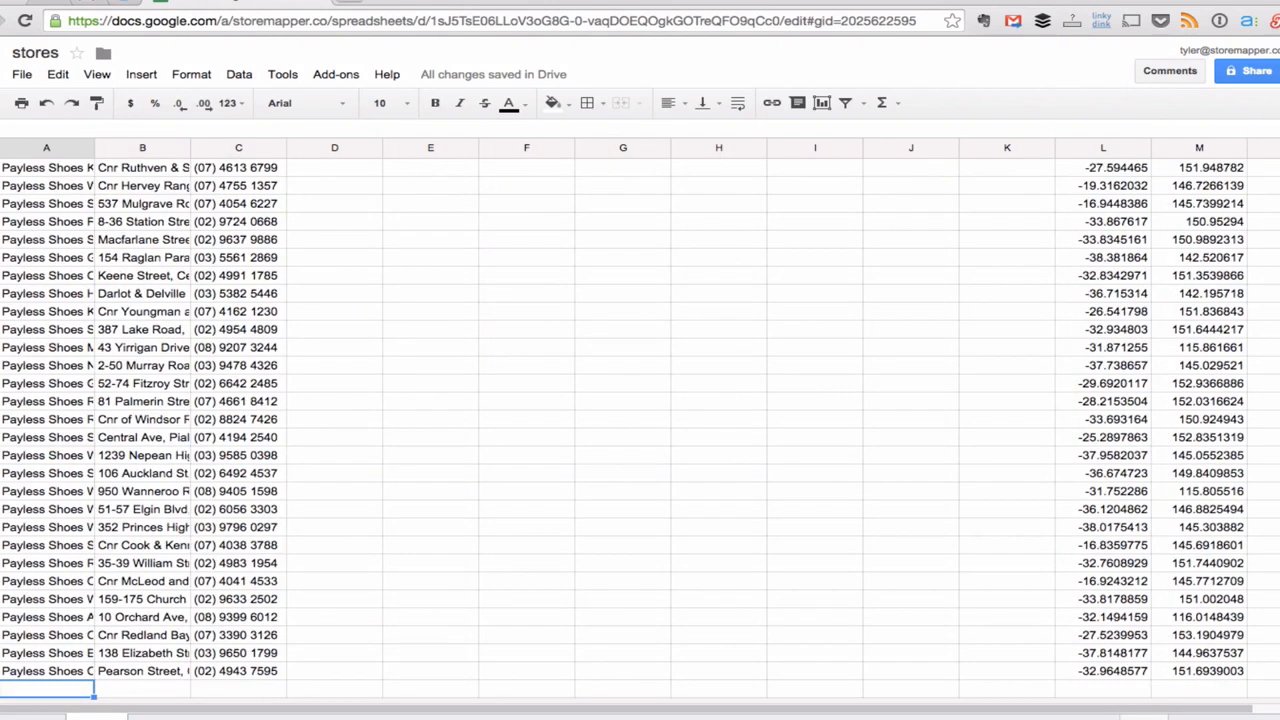
pyautogui.scroll(-1, 220, 543)
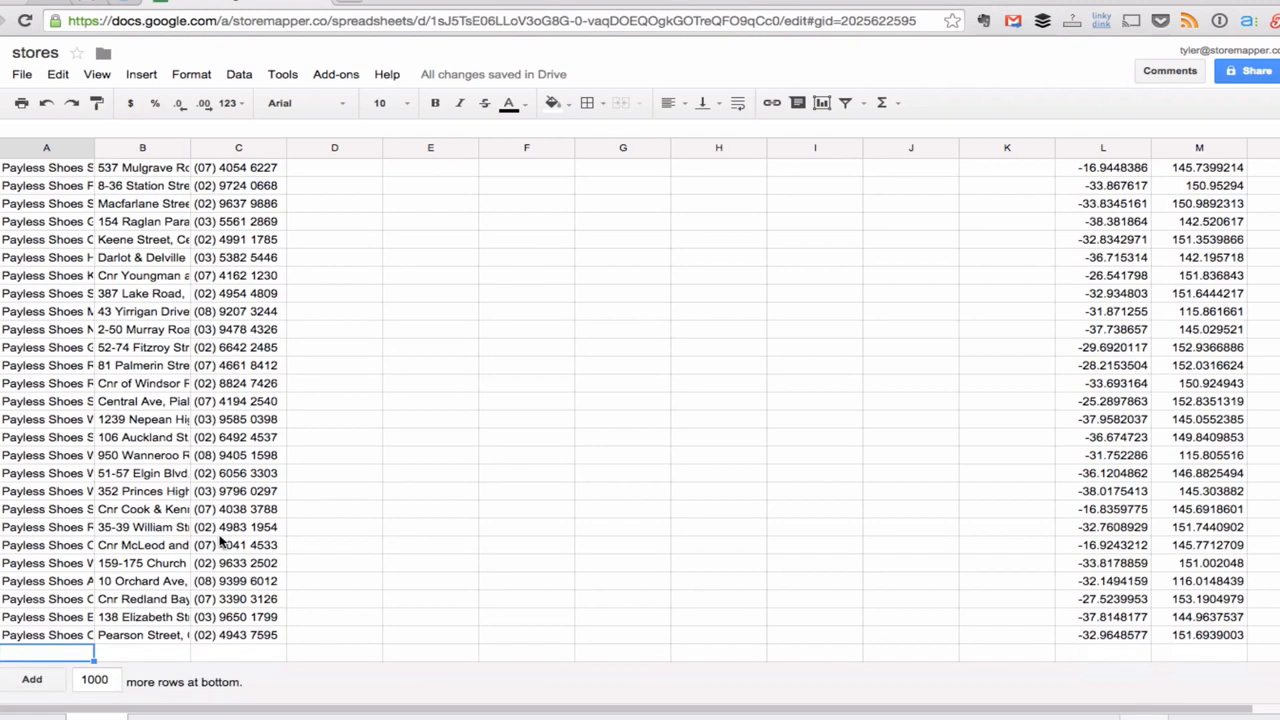
pyautogui.hotkey('ctrl', 'v')
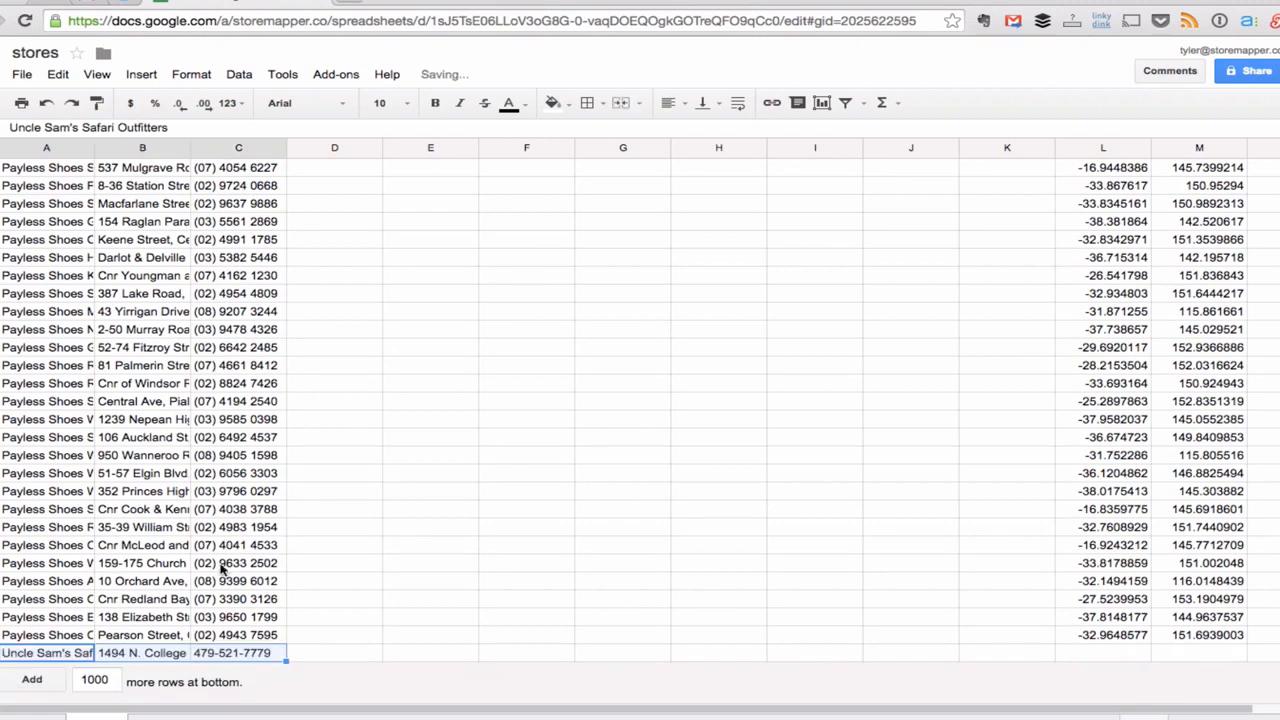
# Step: Add 500 more rows to the end of the stores sheet
pyautogui.doubleClick(112, 679)
pyautogui.write('500')
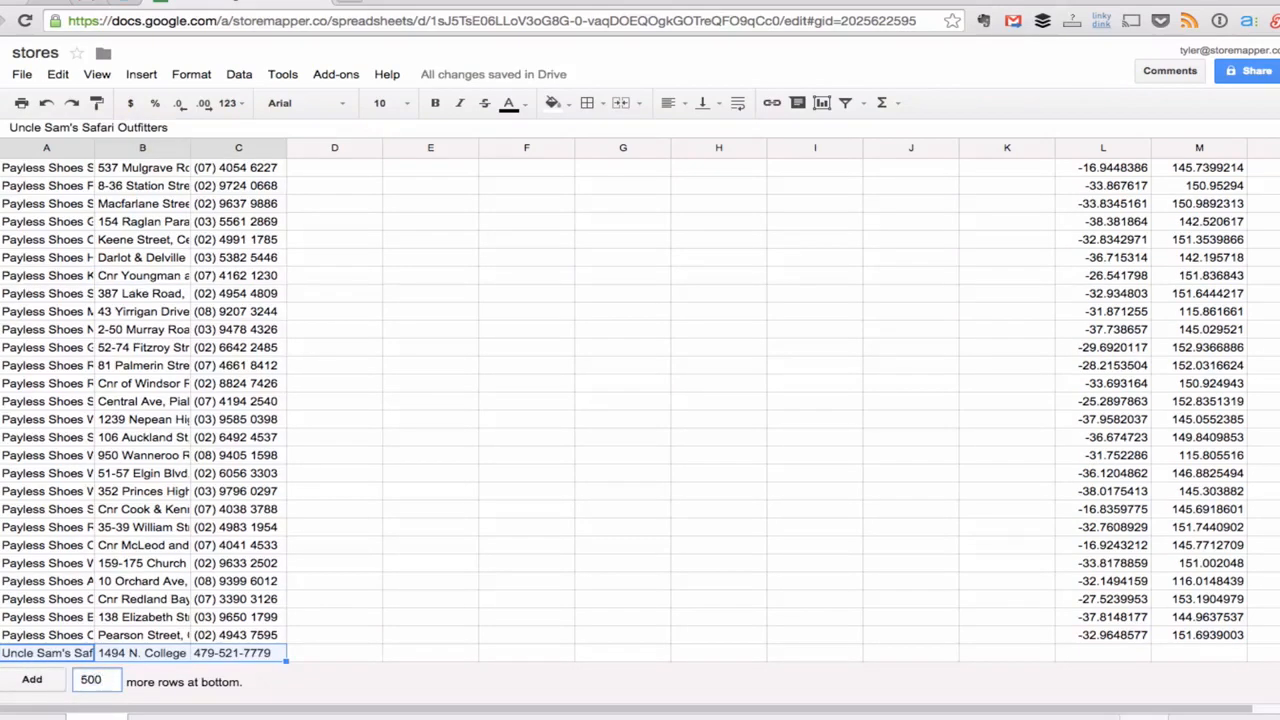
pyautogui.click(20, 684)
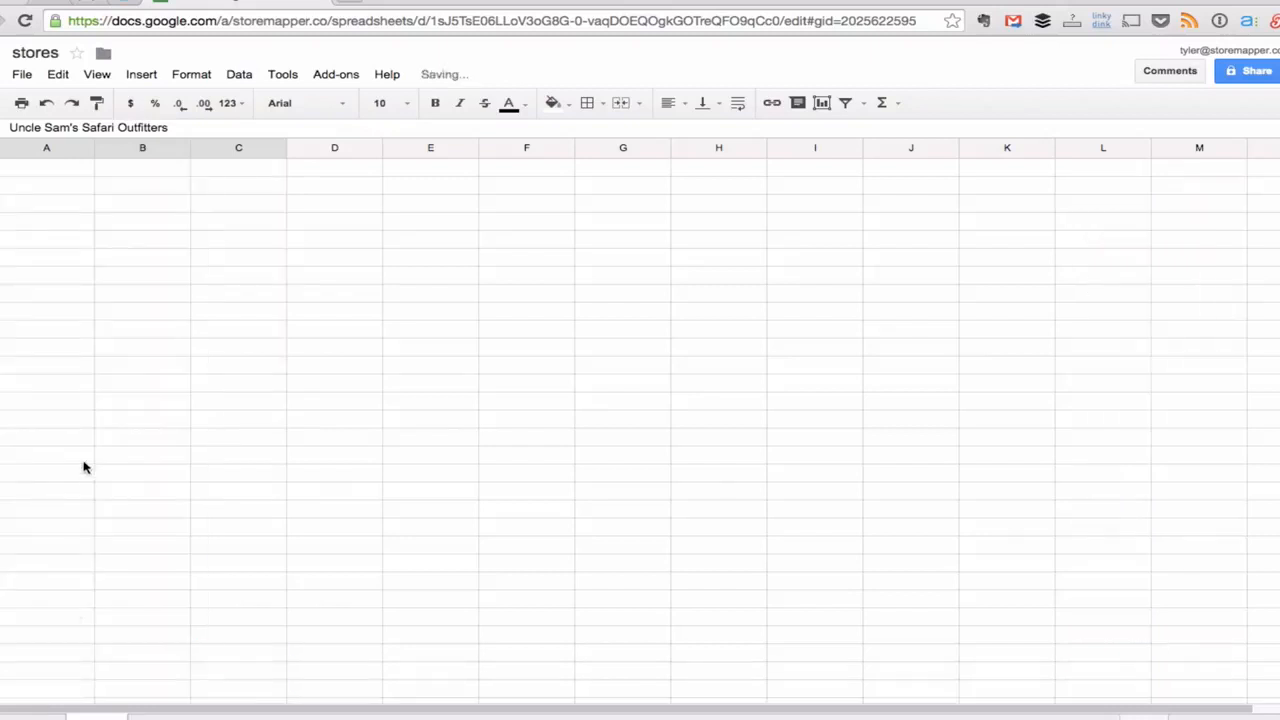
# Step: Fill the pasted Uncle Sam's Safari Outfitters name, address and phone down through the seven rows below it
pyautogui.click(69, 372)
pyautogui.press('super+Up')
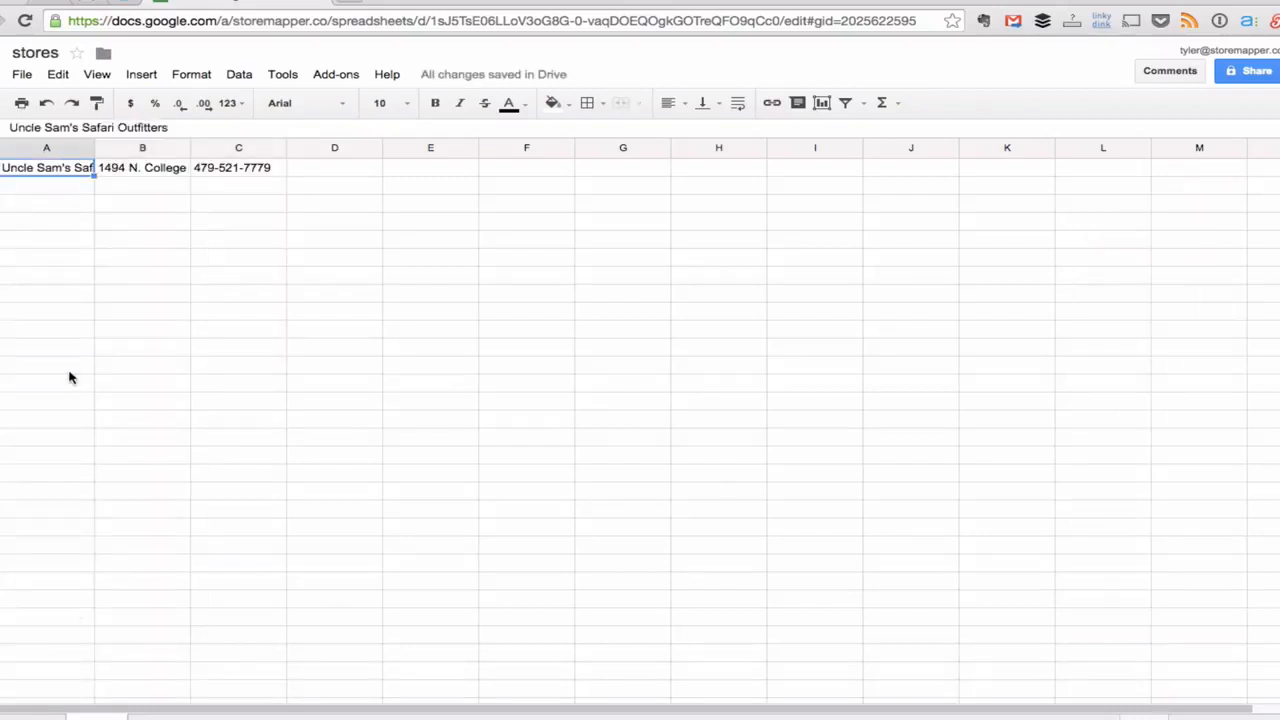
pyautogui.hotkey('shift', 'Right')
pyautogui.hotkey('shift', 'Right')
pyautogui.hotkey('shift', 'Down')
pyautogui.hotkey('shift', 'Down')
pyautogui.hotkey('shift', 'Down')
pyautogui.hotkey('shift', 'Down')
pyautogui.hotkey('shift', 'Down')
pyautogui.hotkey('shift', 'Down')
pyautogui.hotkey('shift', 'Down')
pyautogui.press('super+d')
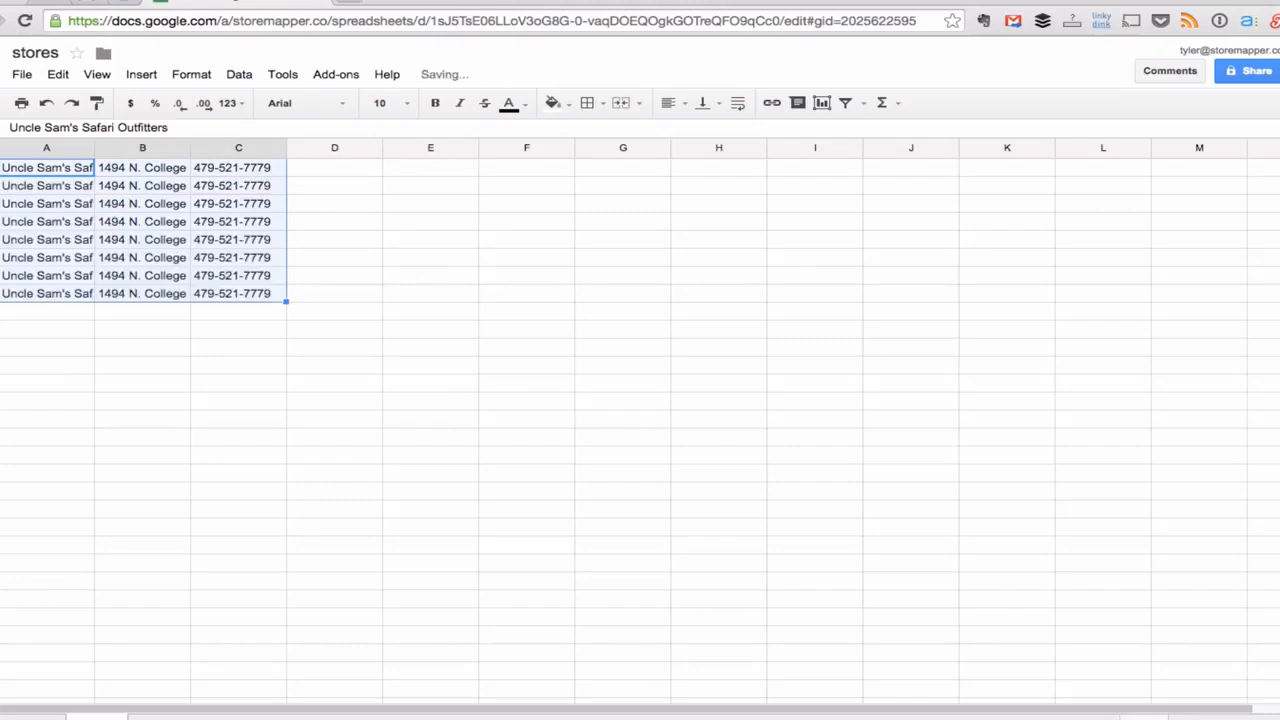
# Step: Examine the address, phone and ID columns of the added store rows beside the existing stores above them
pyautogui.press('Up')
pyautogui.press('Up')
pyautogui.press('Down')
pyautogui.press('Right')
pyautogui.press('Down')
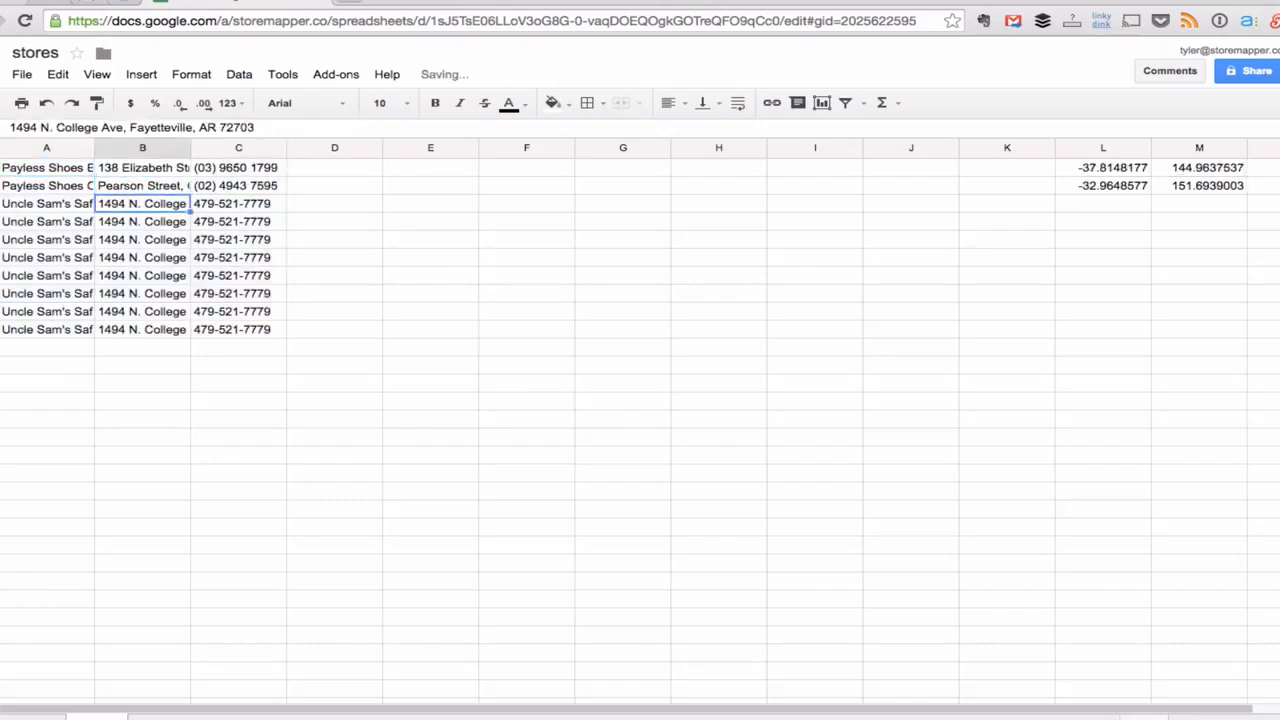
pyautogui.press('Right')
pyautogui.press('super+Right')
pyautogui.press('Up')
pyautogui.press('Down')
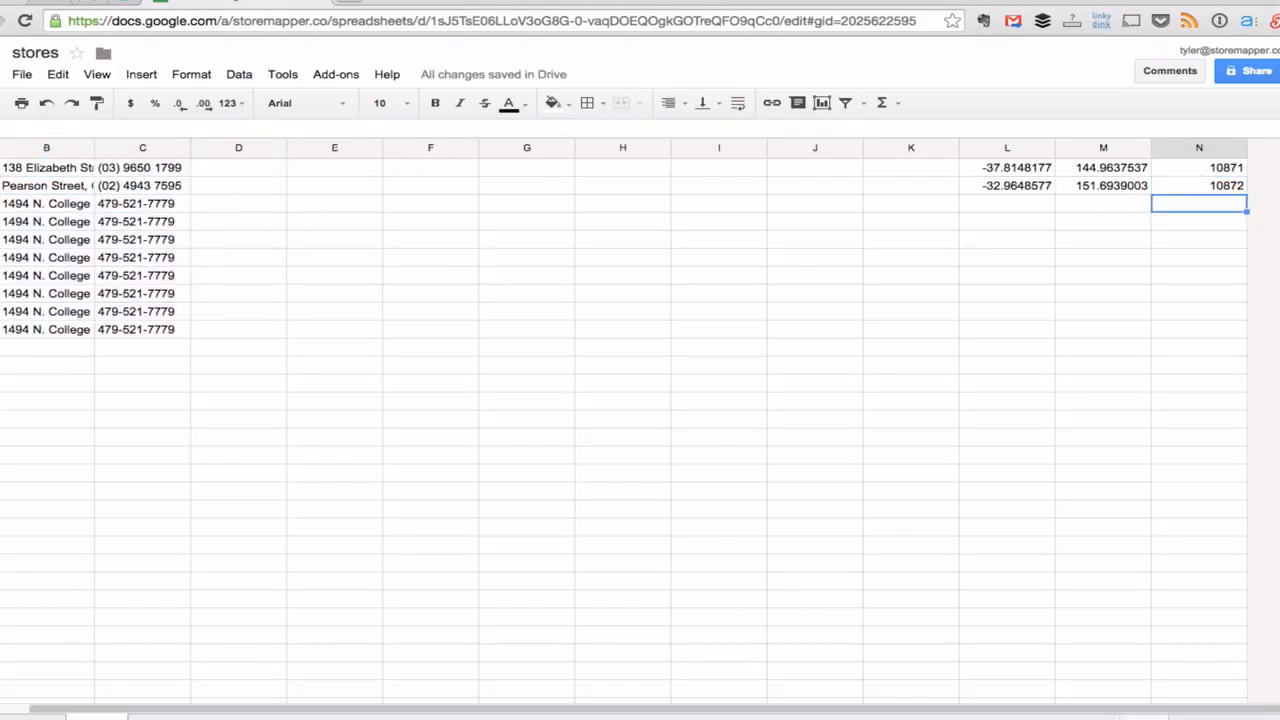
pyautogui.press('Left')
pyautogui.press('Left')
pyautogui.press('super+Right')
pyautogui.press('Down')
pyautogui.press('Down')
pyautogui.press('Down')
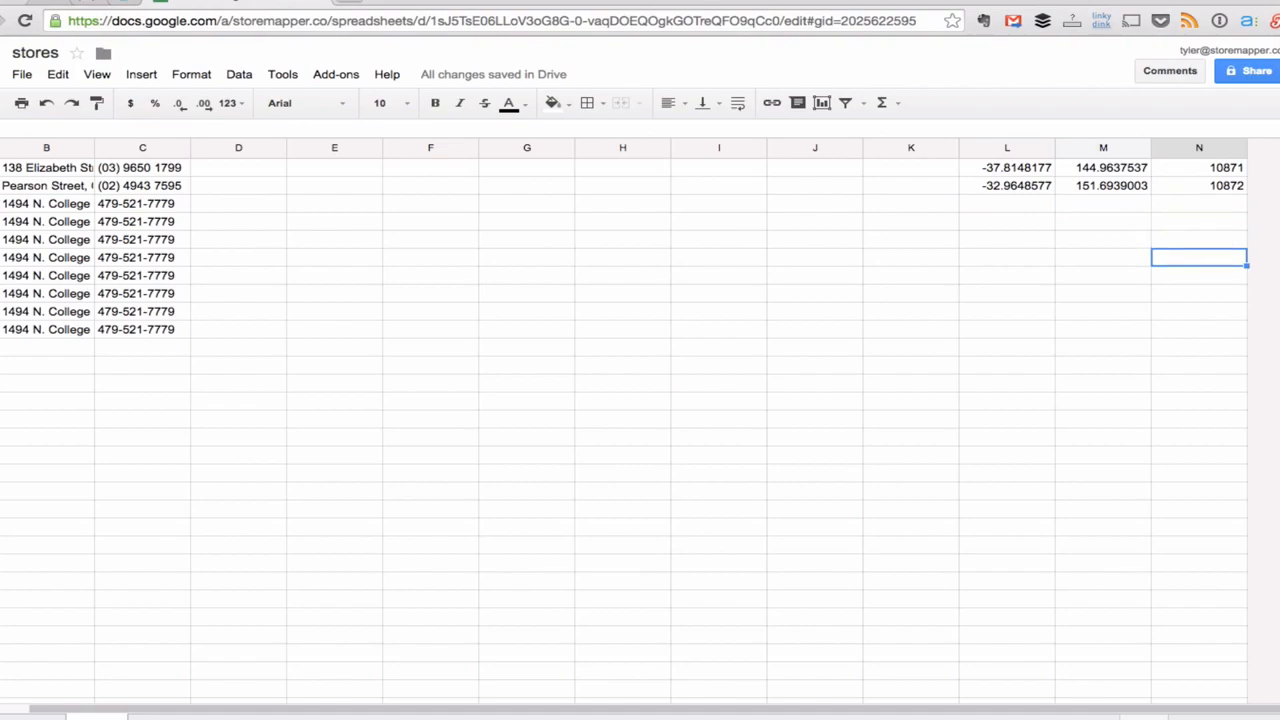
# Step: Switch to StoreMapper, review the Drive Sync dialog's options for syncing the spreadsheet and close it
pyautogui.hotkey('ctrl', 'shift', 'Tab')
pyautogui.click(726, 114)
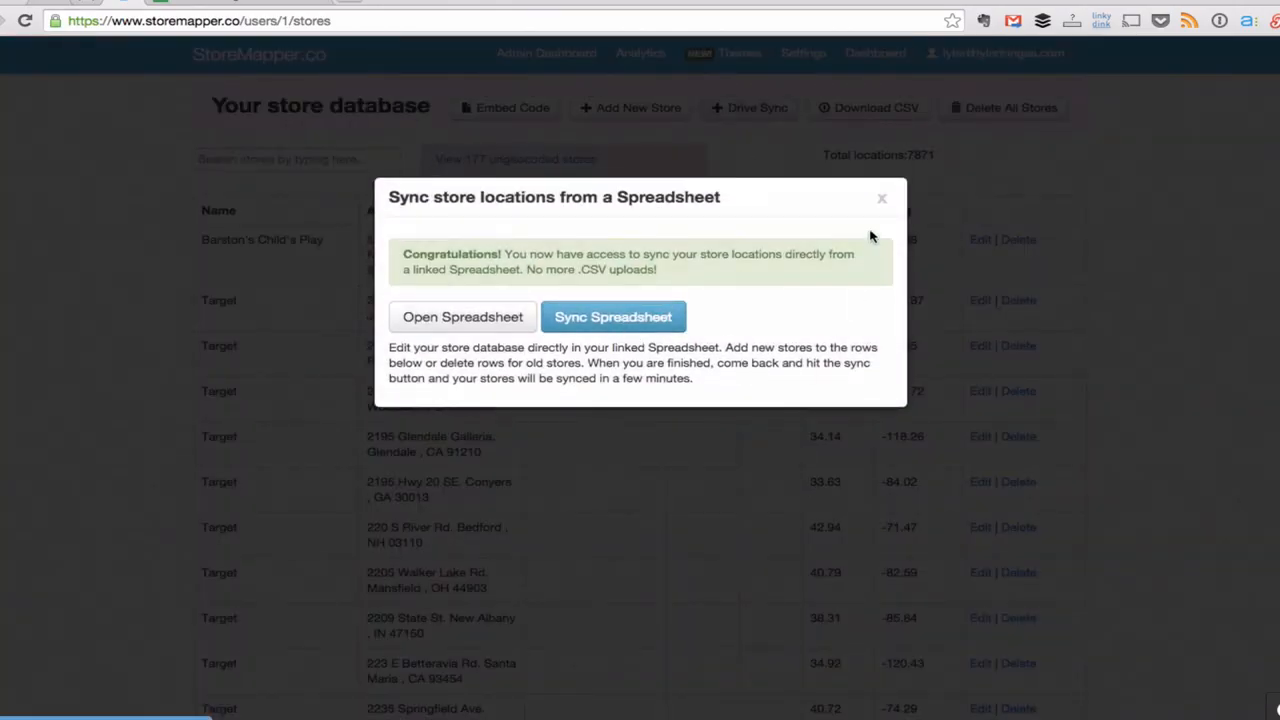
pyautogui.click(881, 199)
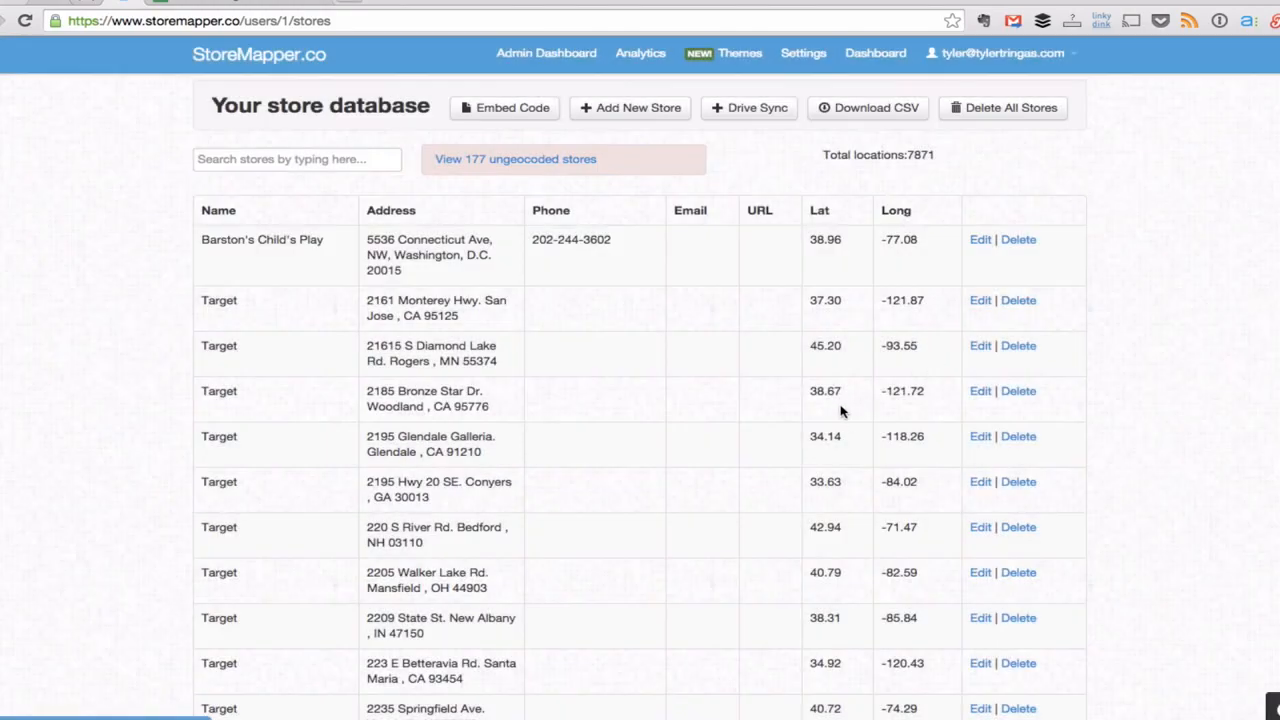
# Step: Switch back to the stores spreadsheet and examine the optional fields, coordinates and ID cells of the first added store row
pyautogui.hotkey('ctrl', 'Tab')
pyautogui.hotkey('ctrl', 'shift', 'Tab')
pyautogui.hotkey('ctrl', 'Tab')
pyautogui.hotkey('ctrl', 'shift', 'Tab')
pyautogui.hotkey('ctrl', 'Tab')
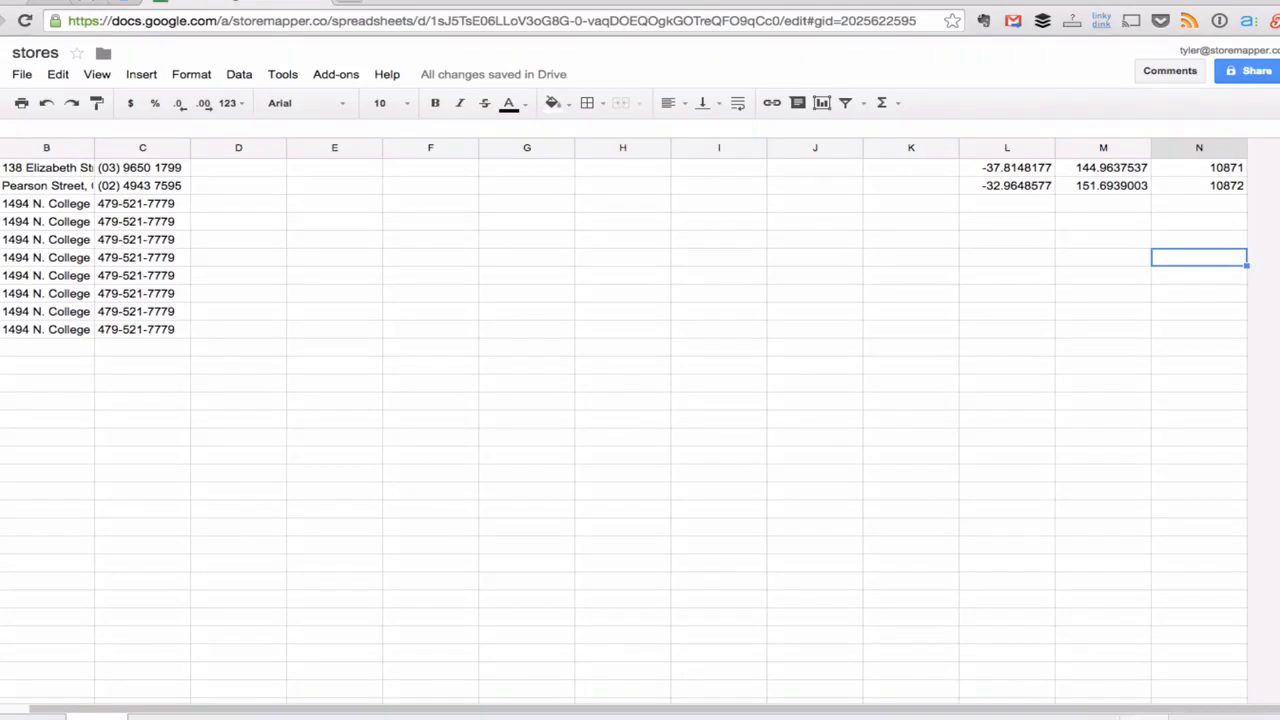
pyautogui.press('Up')
pyautogui.press('Up')
pyautogui.press('Left')
pyautogui.press('Left')
pyautogui.press('Right')
pyautogui.press('Right')
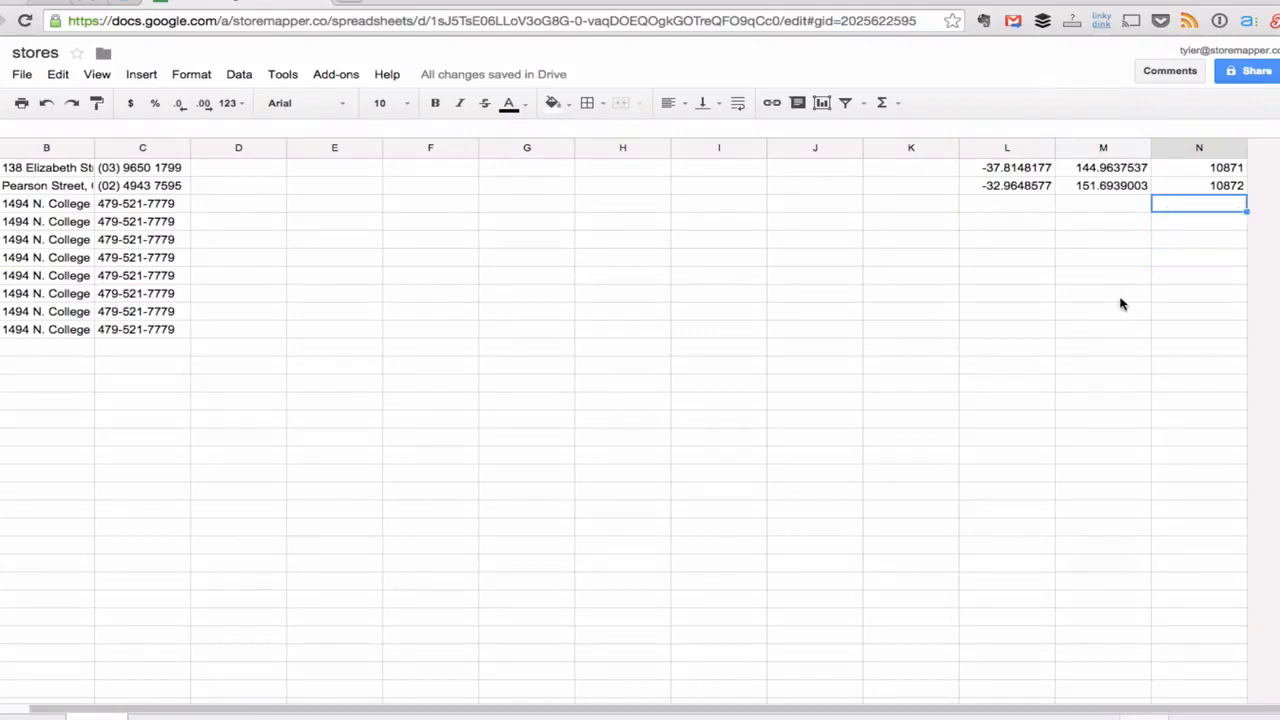
pyautogui.press('Left')
pyautogui.press('Left')
pyautogui.press('Left')
pyautogui.press('super+Left')
pyautogui.press('Right')
pyautogui.press('Right')
pyautogui.press('Right')
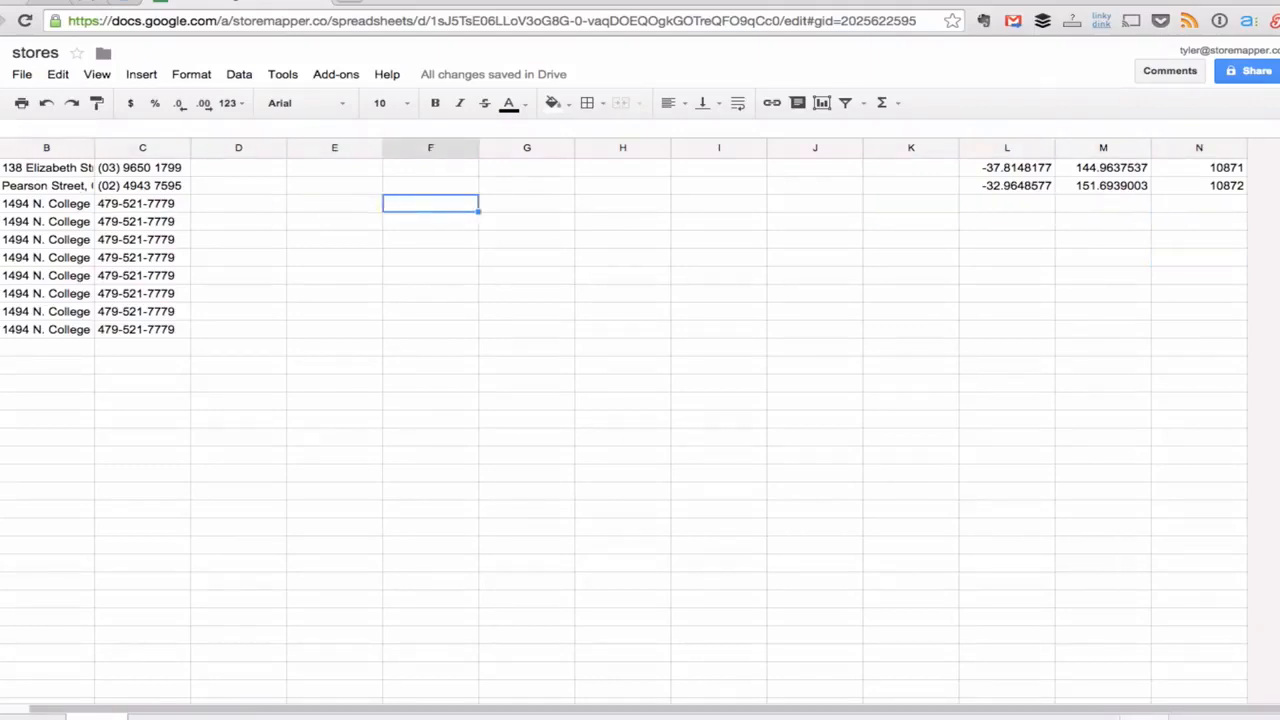
pyautogui.press('Right')
pyautogui.press('Right')
pyautogui.press('Right')
pyautogui.press('Right')
pyautogui.press('Right')
pyautogui.press('Right')
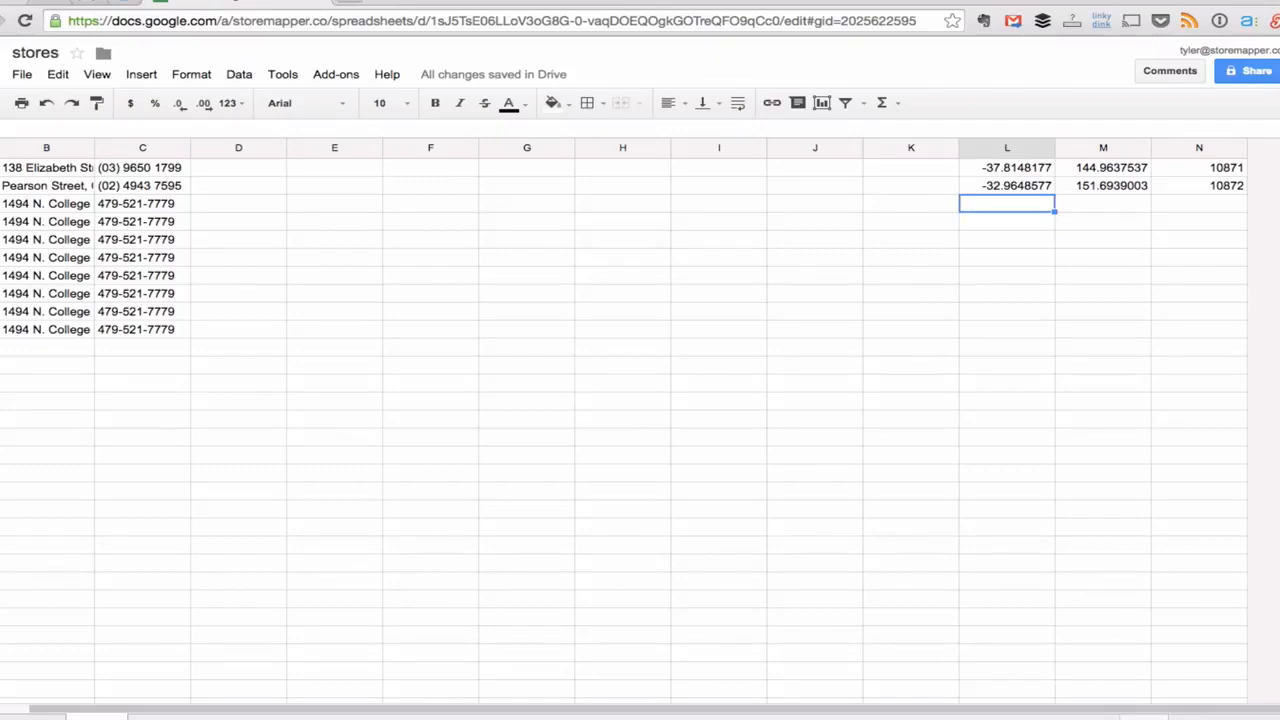
# Step: Return to the header row, view the spreadsheet's sharing options and close them without adding anyone
pyautogui.hotkey('ctrl', 'Left')
pyautogui.hotkey('ctrl', 'Left')
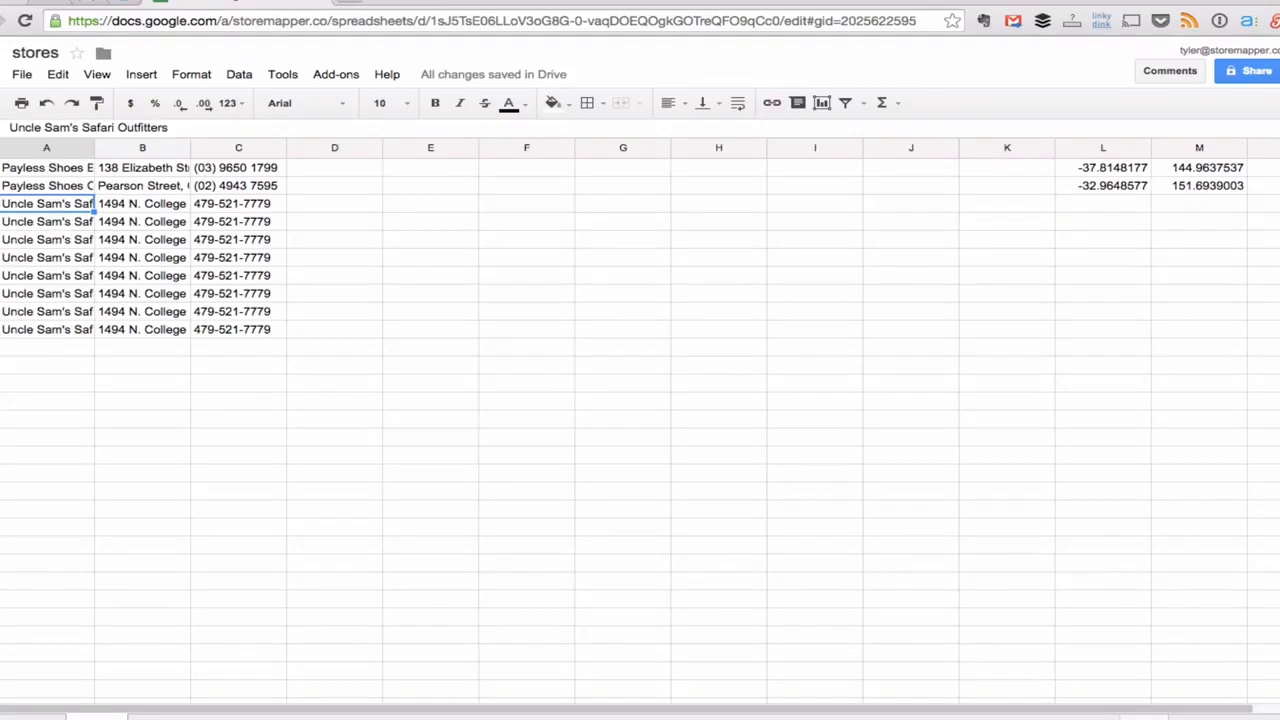
pyautogui.hotkey('ctrl', 'Up')
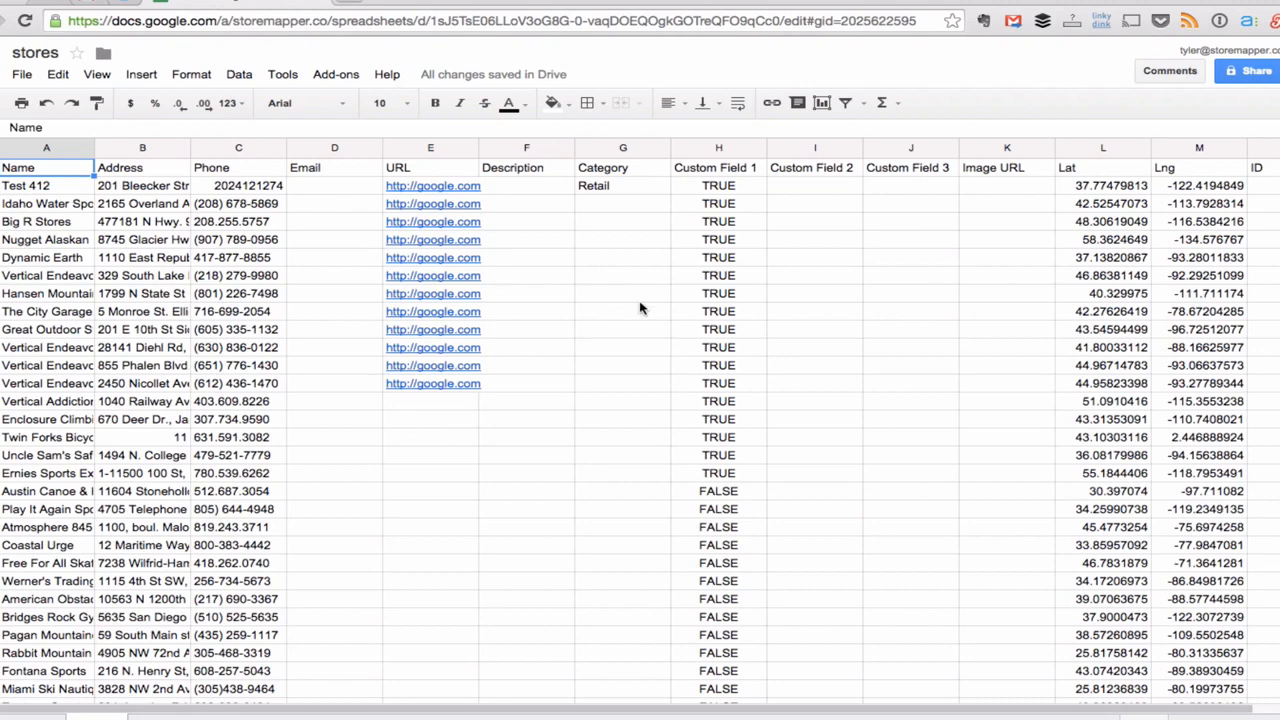
pyautogui.click(1250, 71)
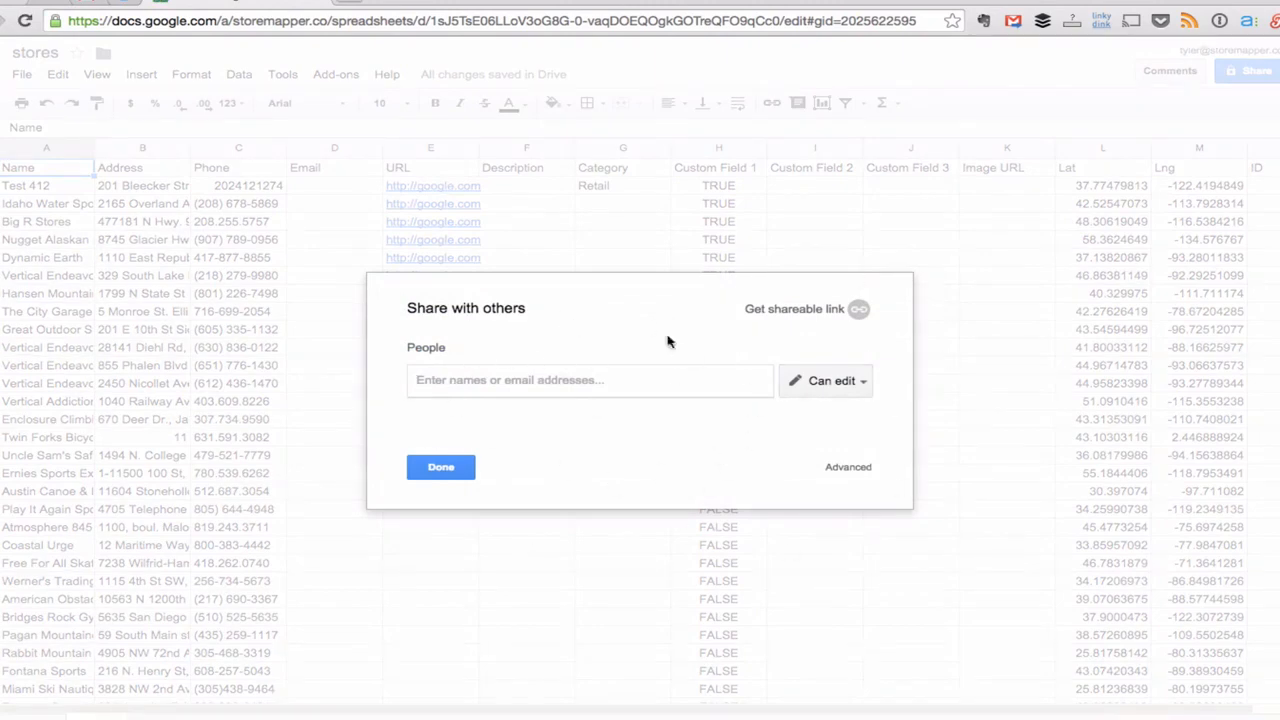
pyautogui.click(466, 468)
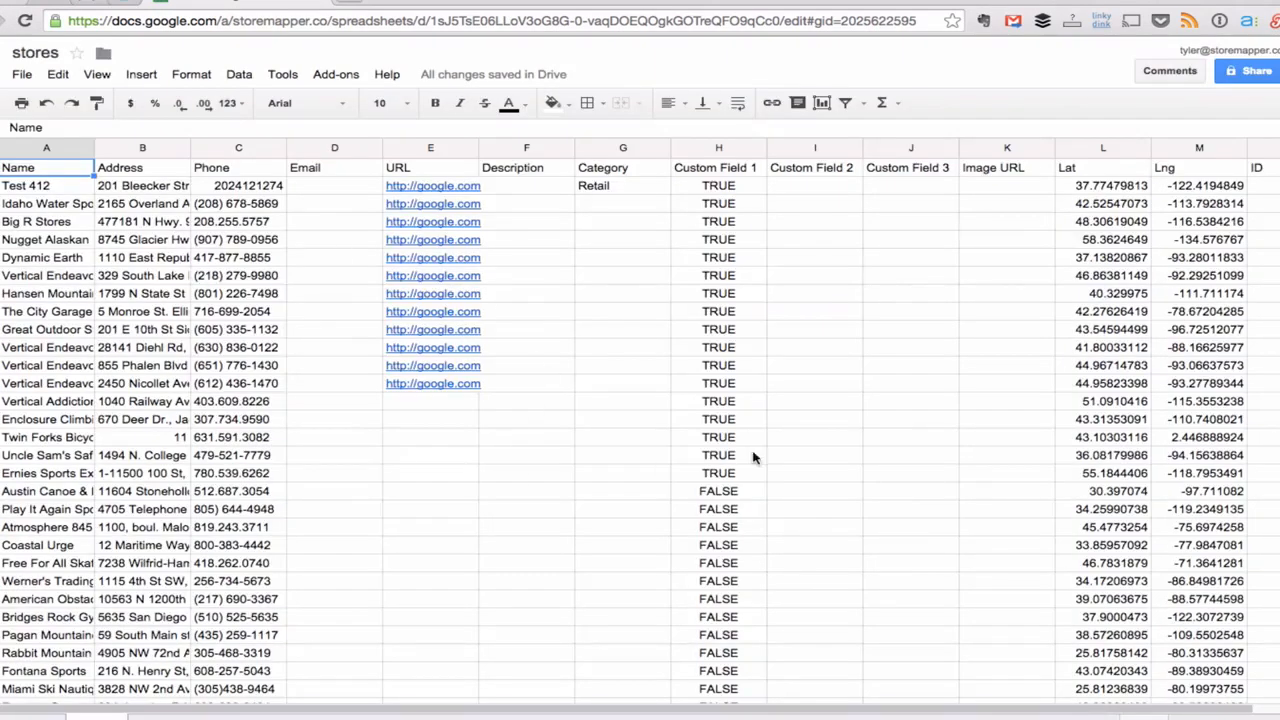
# Step: Add a blank sheet to the stores spreadsheet and switch back to the sheet with the store list
pyautogui.click(13, 717)
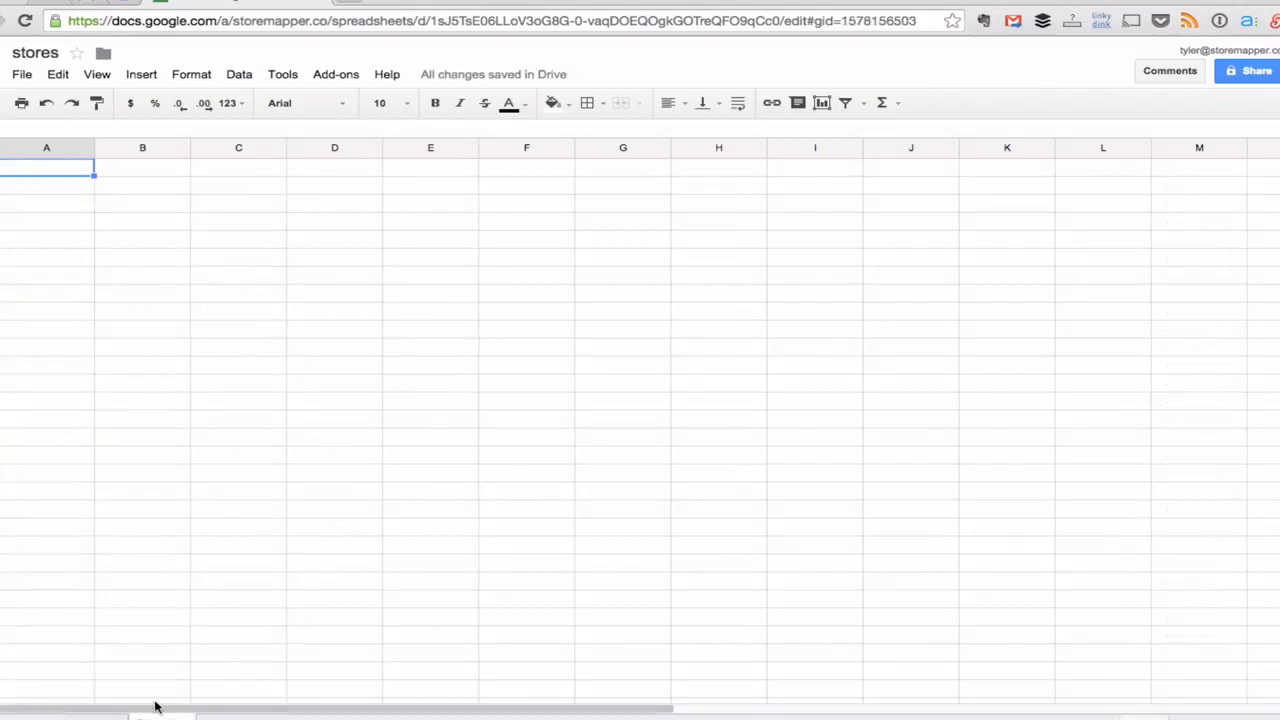
pyautogui.click(97, 717)
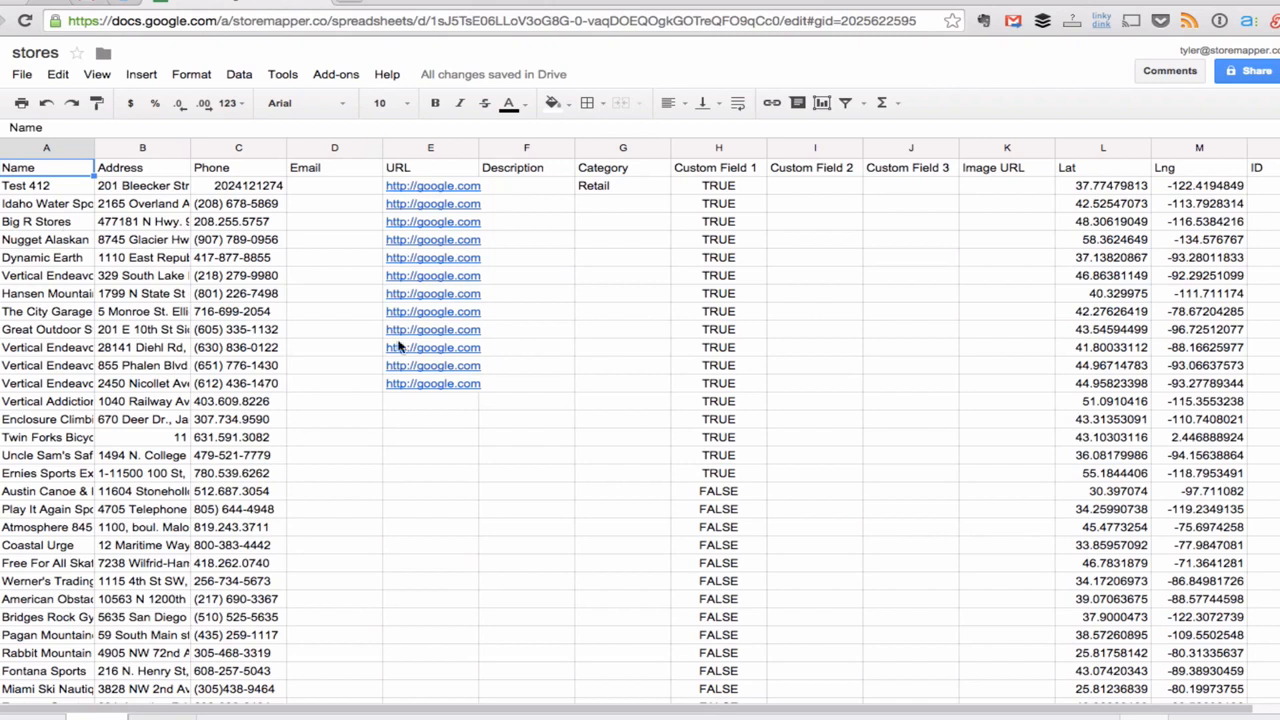
# Step: Examine how the name, address and phone are laid out in the first store rows, including Dynamic Earth and Idaho Water Sports
pyautogui.click(83, 257)
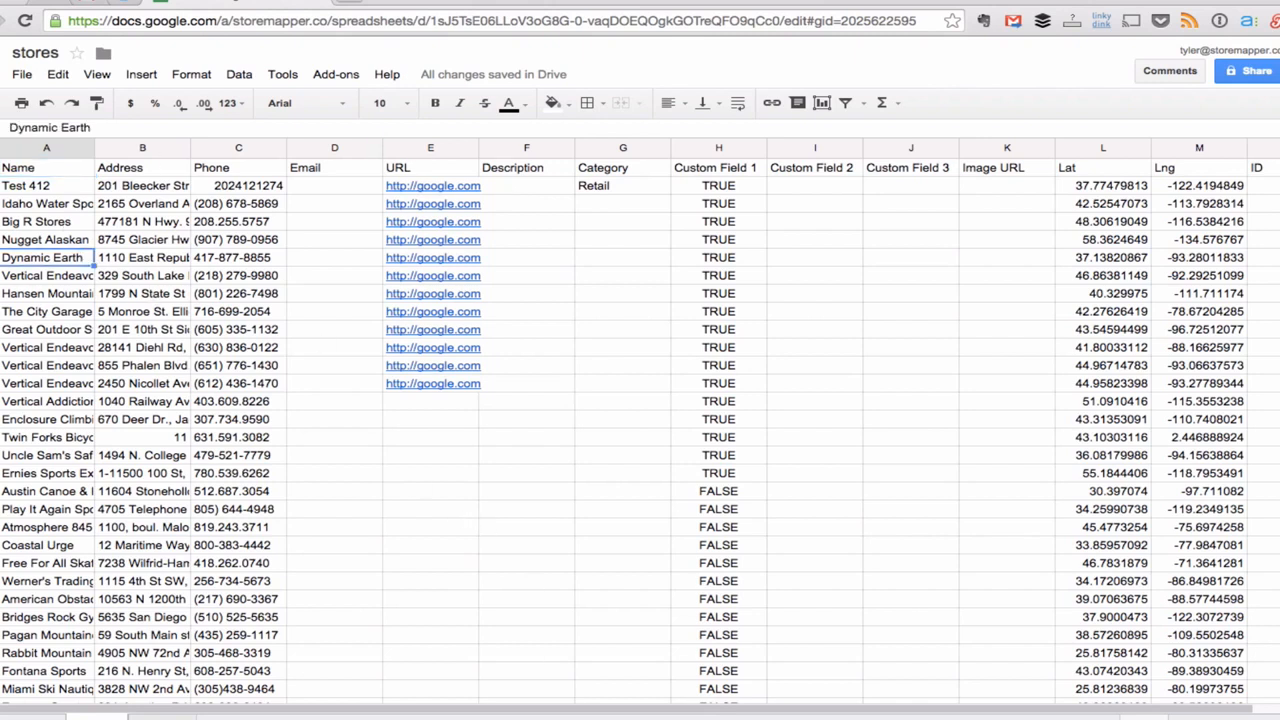
pyautogui.press('Right')
pyautogui.press('Right')
pyautogui.press('Left')
pyautogui.press('Left')
pyautogui.press('Right')
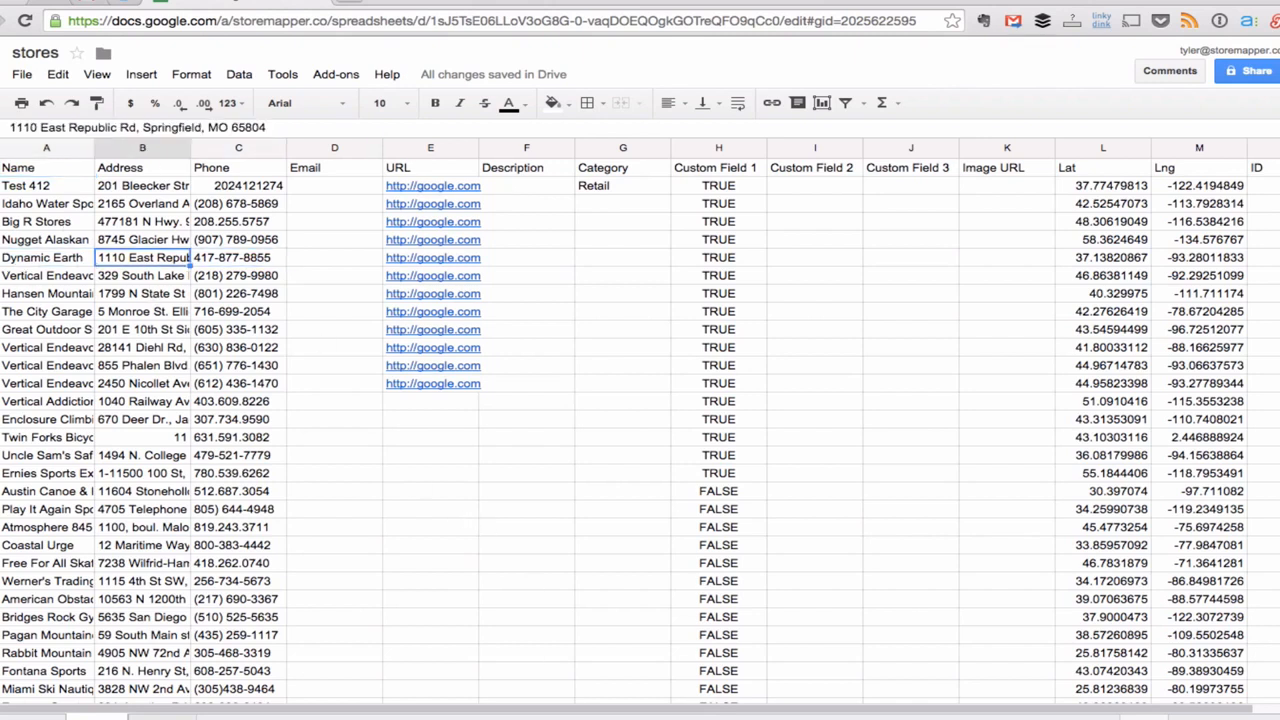
pyautogui.press('Right')
pyautogui.press('Up')
pyautogui.press('Up')
pyautogui.press('Up')
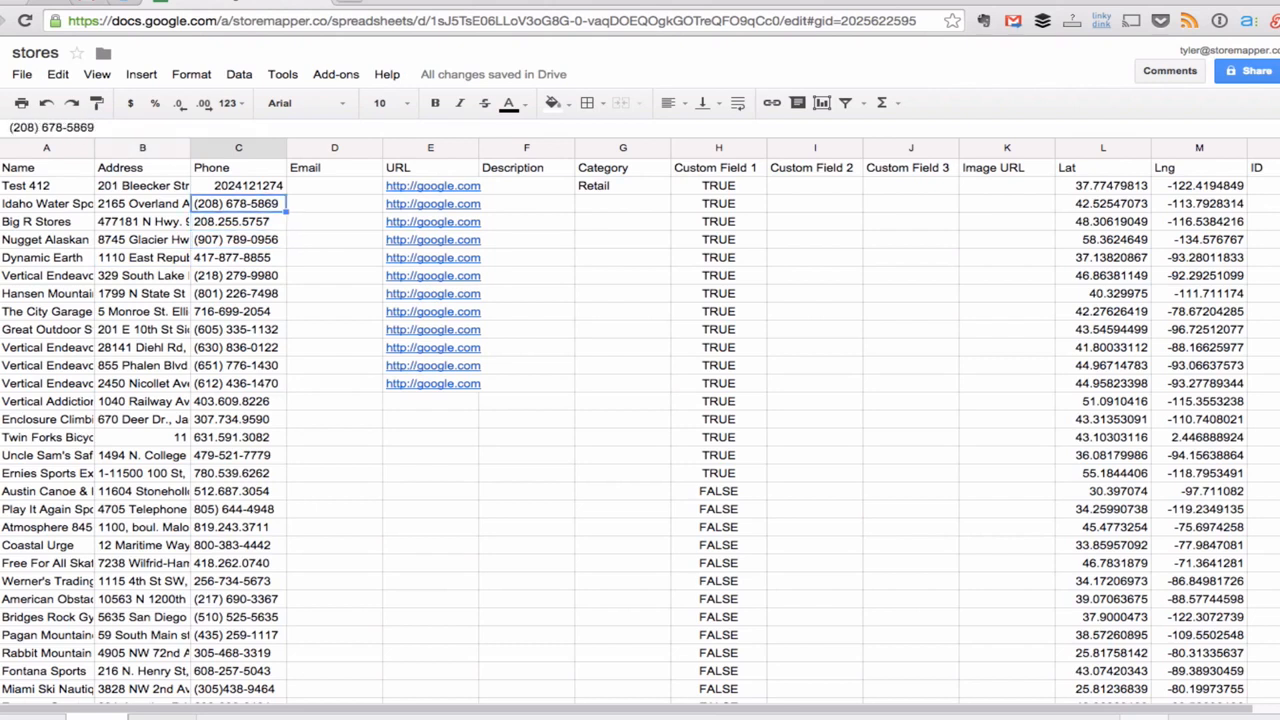
pyautogui.press('Right')
pyautogui.press('Left')
pyautogui.press('Left')
pyautogui.press('Left')
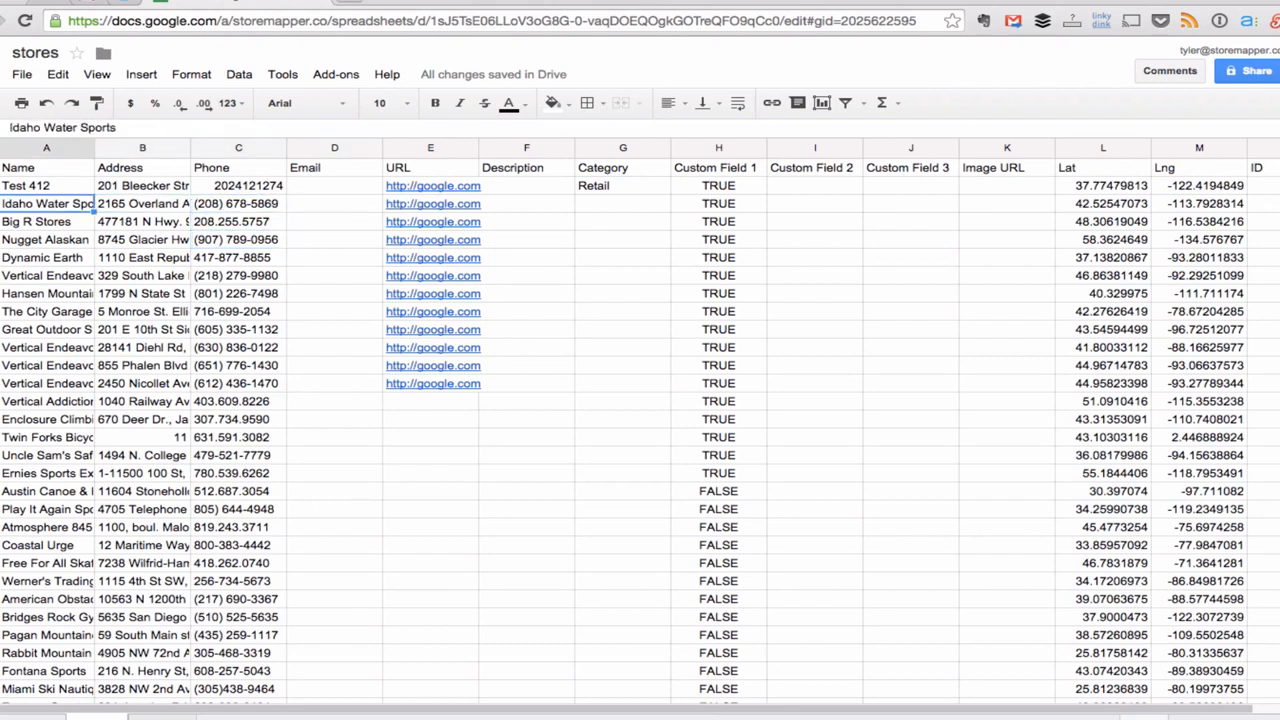
# Step: On the blank sheet, enter the headers address 1, address 2, state and city in cells A1 to D1
pyautogui.click(166, 716)
pyautogui.click(236, 176)
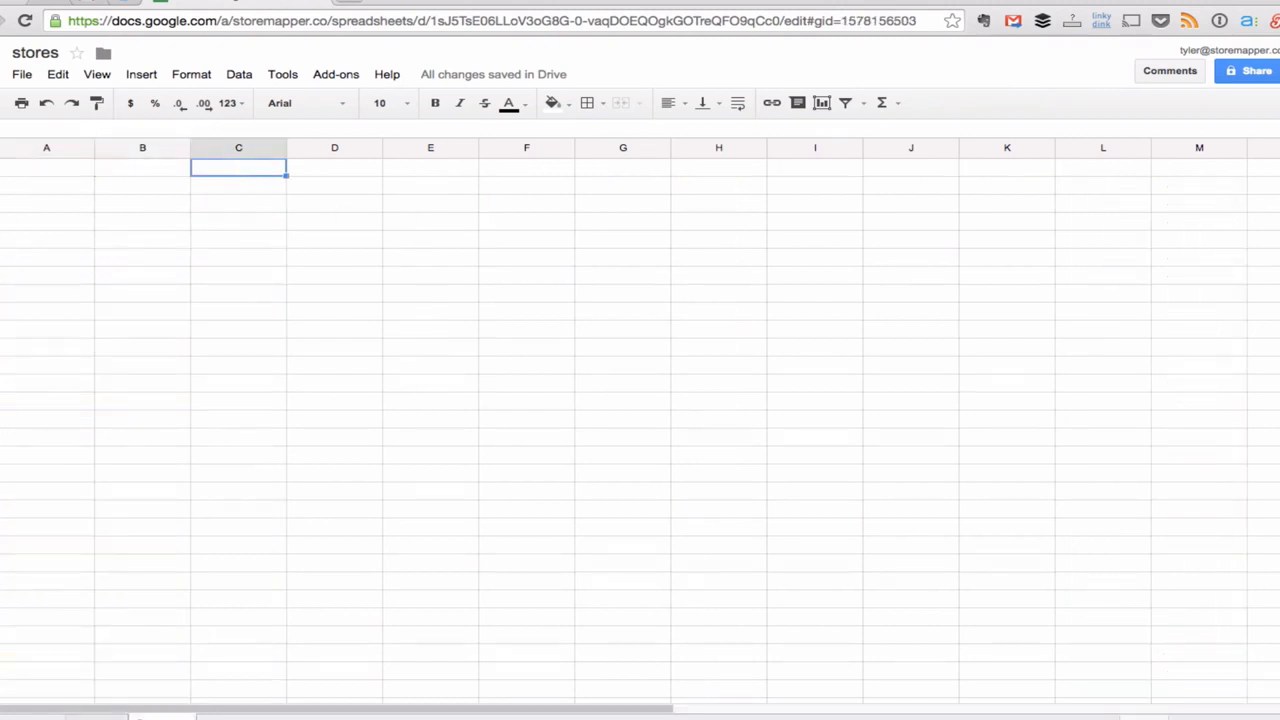
pyautogui.press('Left')
pyautogui.press('Left')
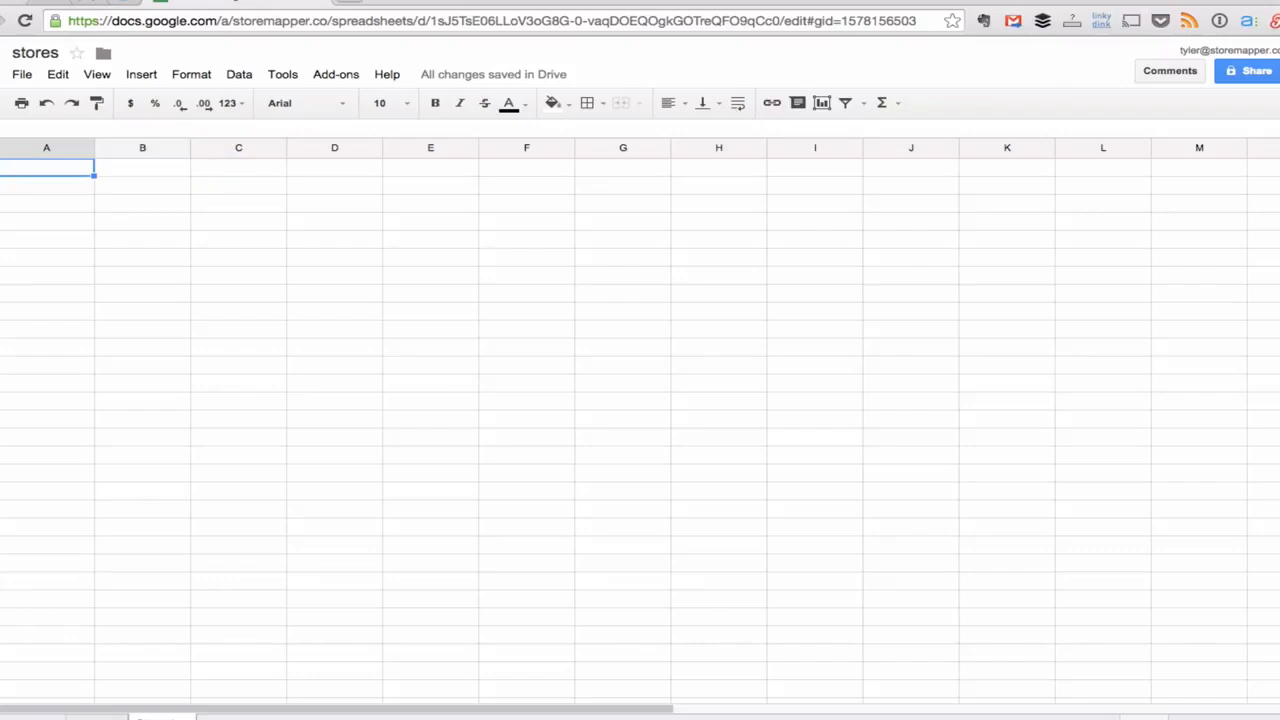
pyautogui.write('address 1')
pyautogui.press('Tab')
pyautogui.write('address 2')
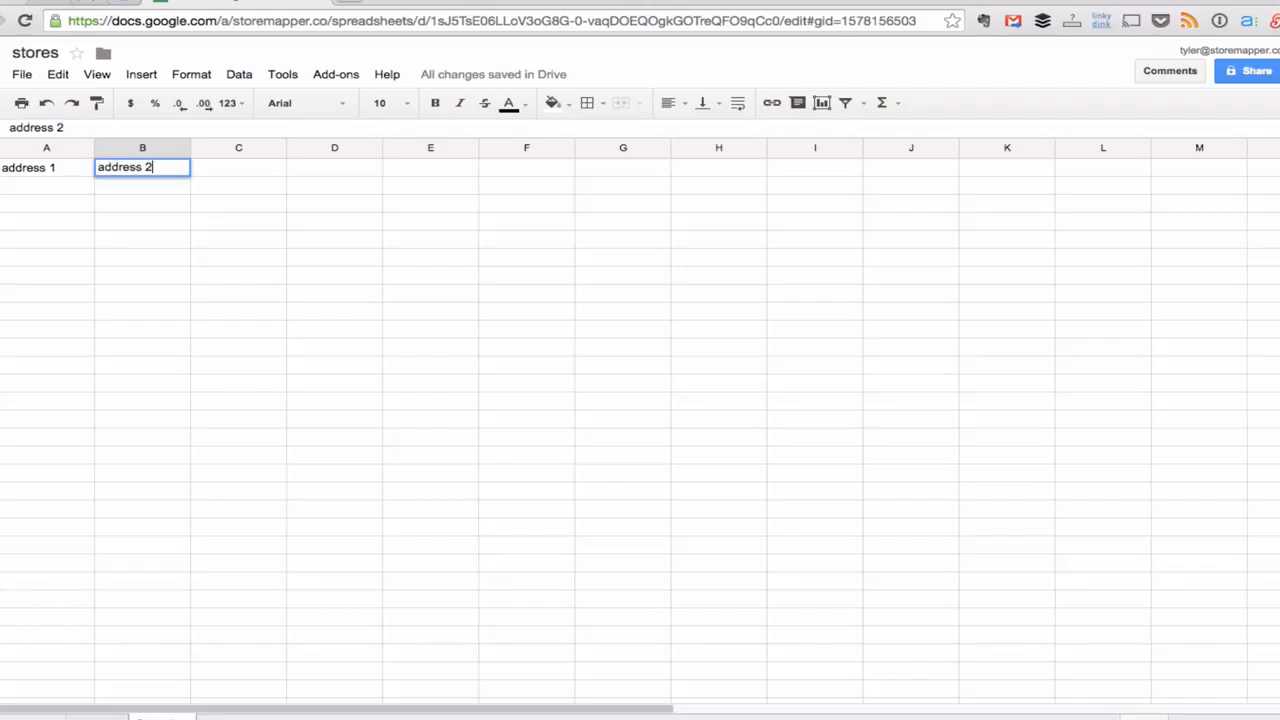
pyautogui.press('Tab')
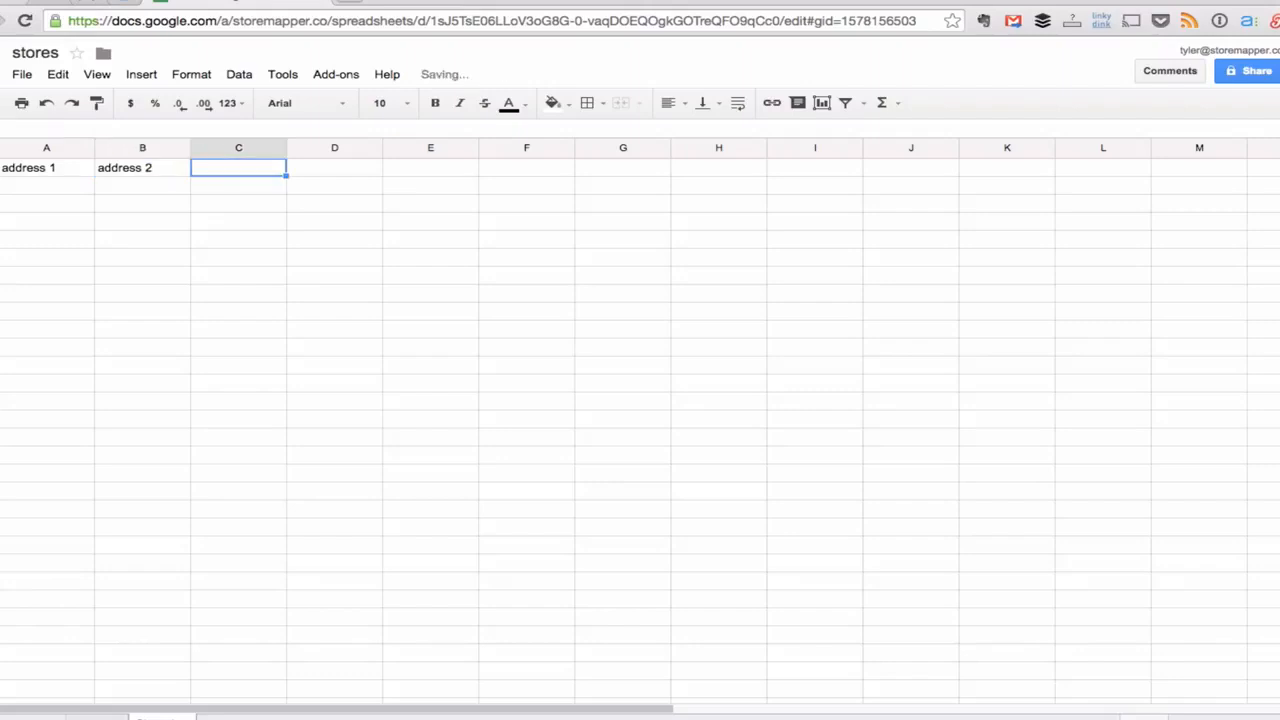
pyautogui.write('state')
pyautogui.press('Tab')
pyautogui.write('city')
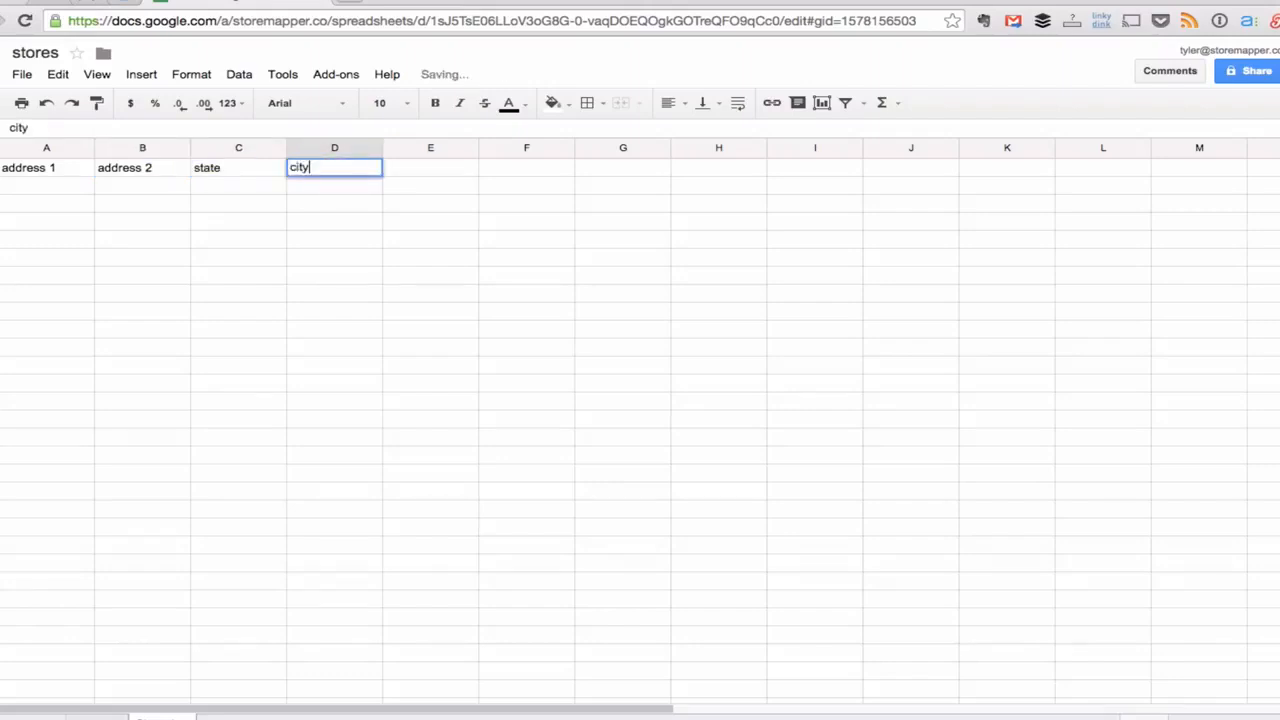
pyautogui.press('Tab')
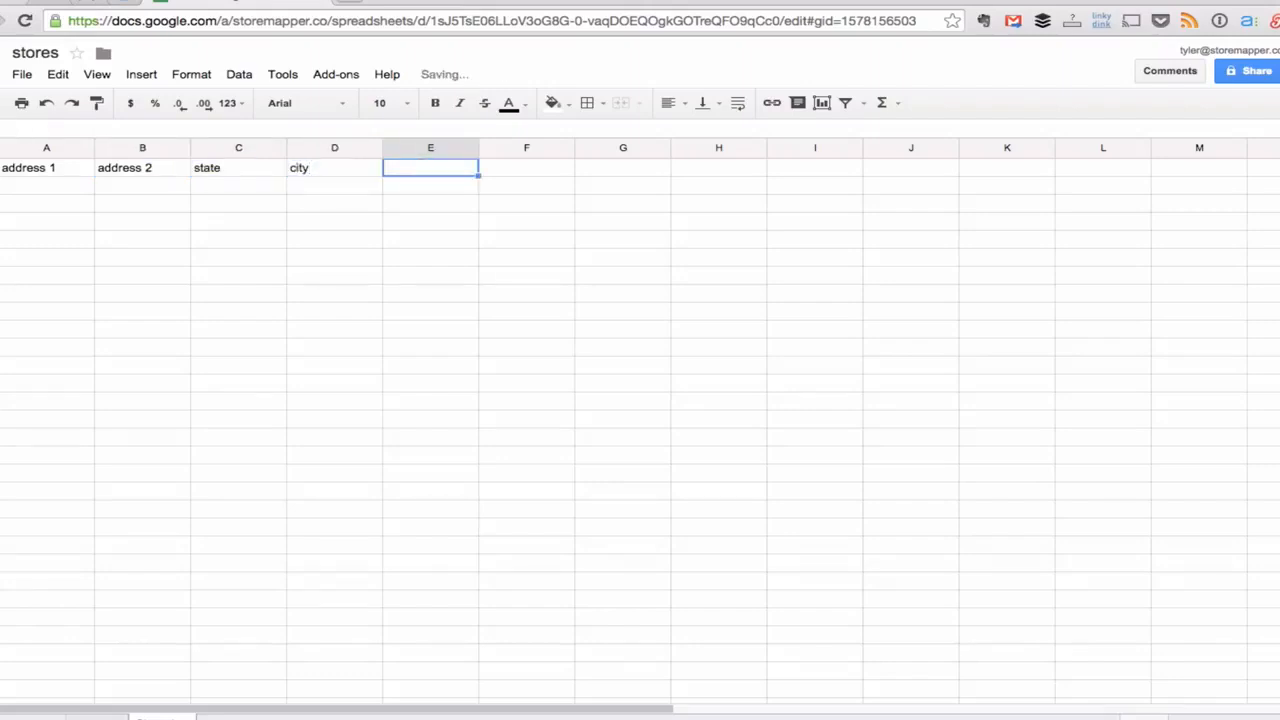
# Step: Enter the header full address in cell E1 and move to the row below the headers
pyautogui.write('full ')
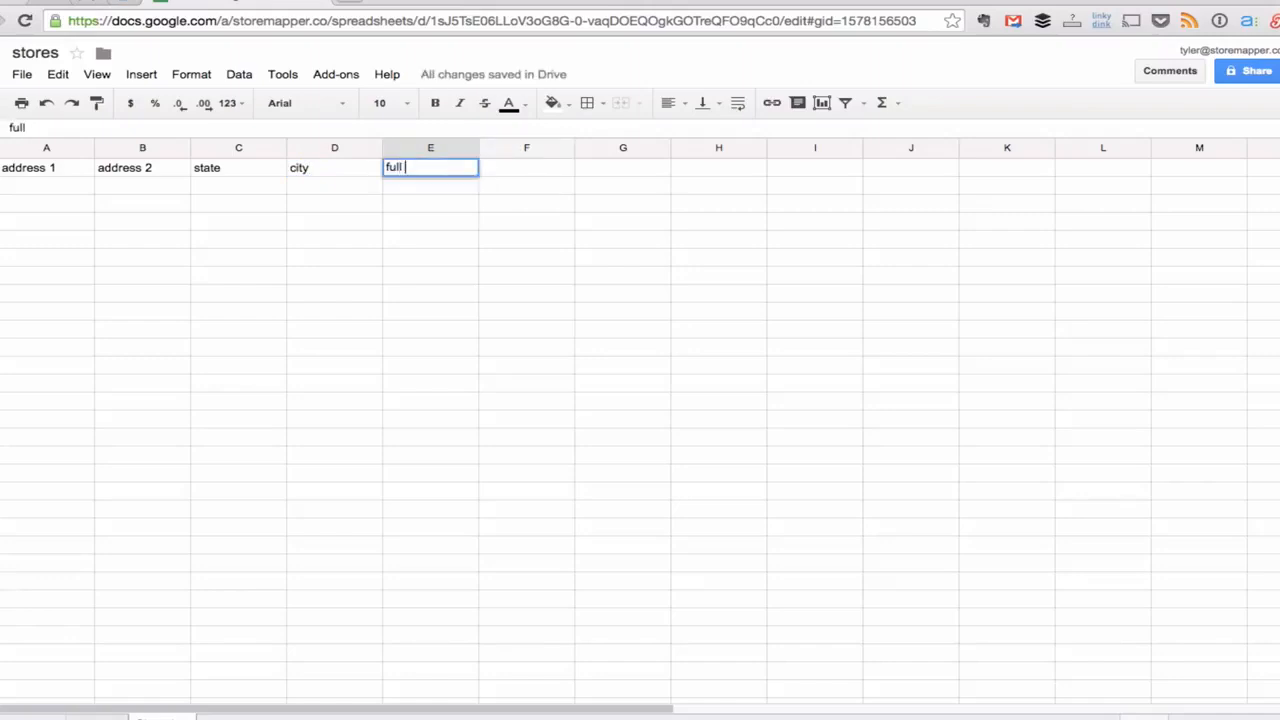
pyautogui.write('address')
pyautogui.press('Return')
pyautogui.press('Left')
pyautogui.press('Left')
pyautogui.press('Left')
pyautogui.press('Left')
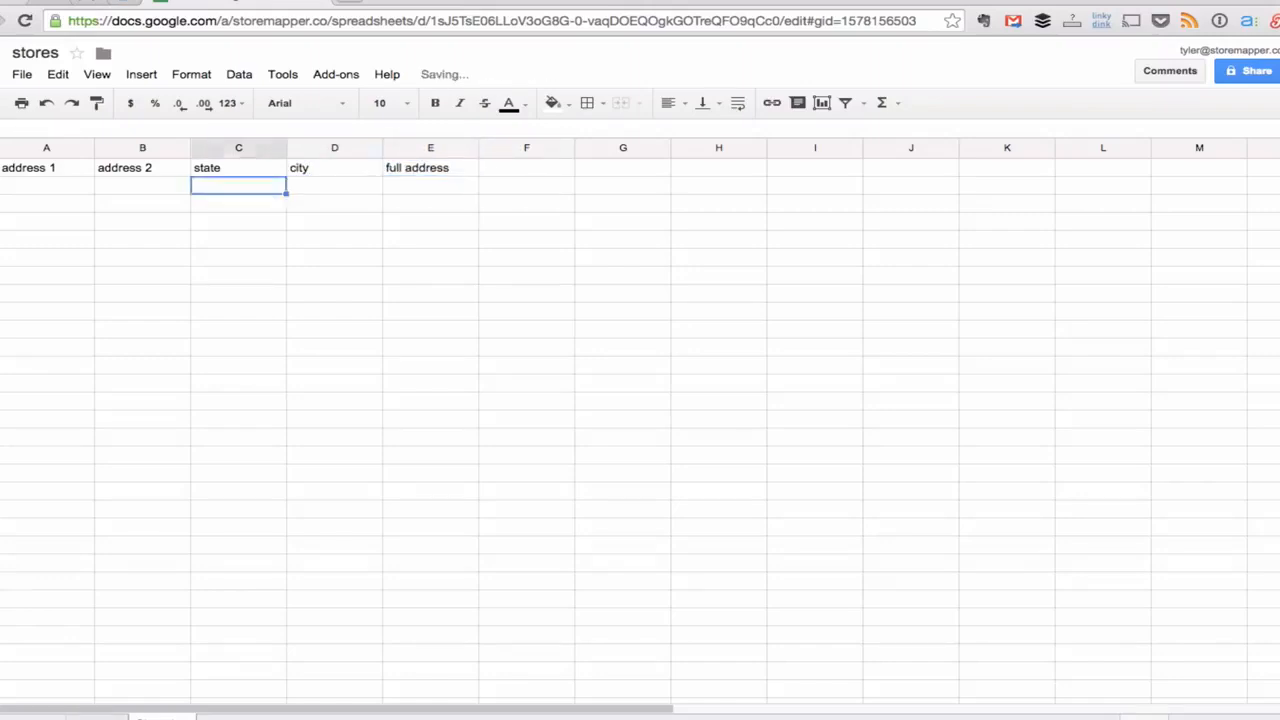
# Step: In row 2 of the address sheet, enter a sample street address under address 1 and FL under state
pyautogui.write('12312 state')
pyautogui.press('Tab')
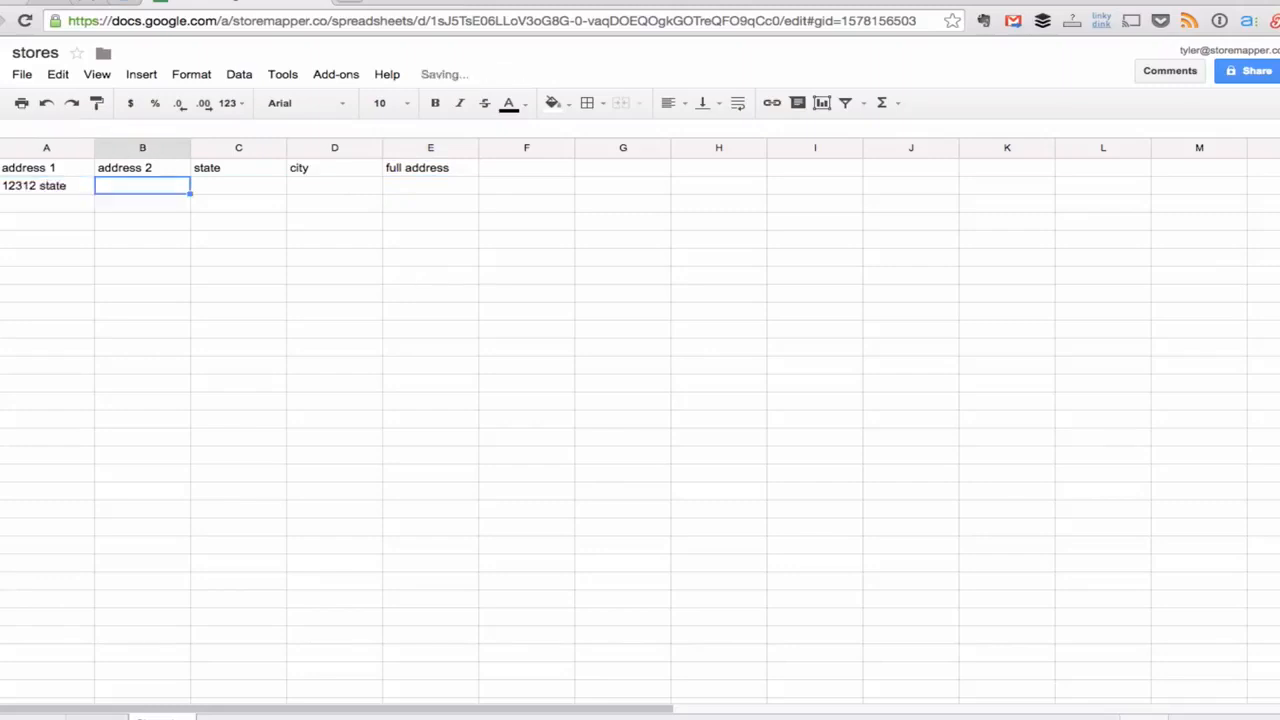
pyautogui.press('Tab')
pyautogui.write('napel')
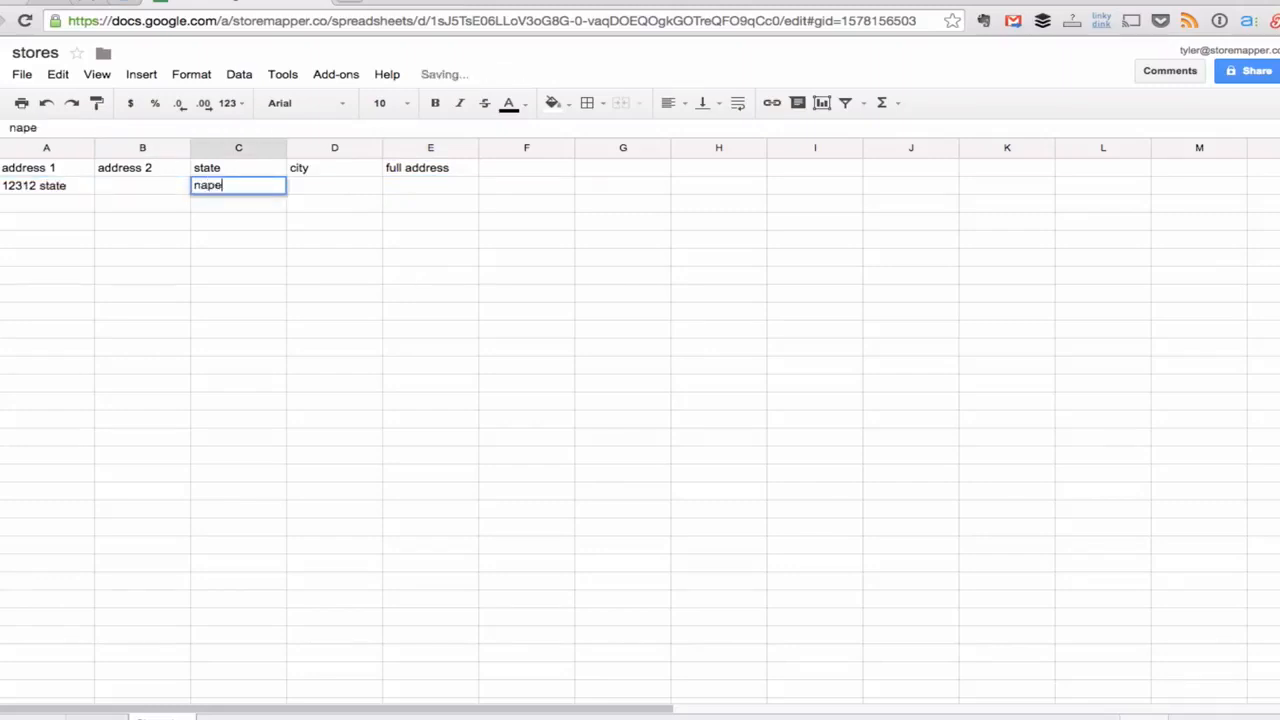
pyautogui.press('BackSpace')
pyautogui.press('BackSpace')
pyautogui.press('BackSpace')
pyautogui.press('BackSpace')
pyautogui.press('BackSpace')
pyautogui.write('FL')
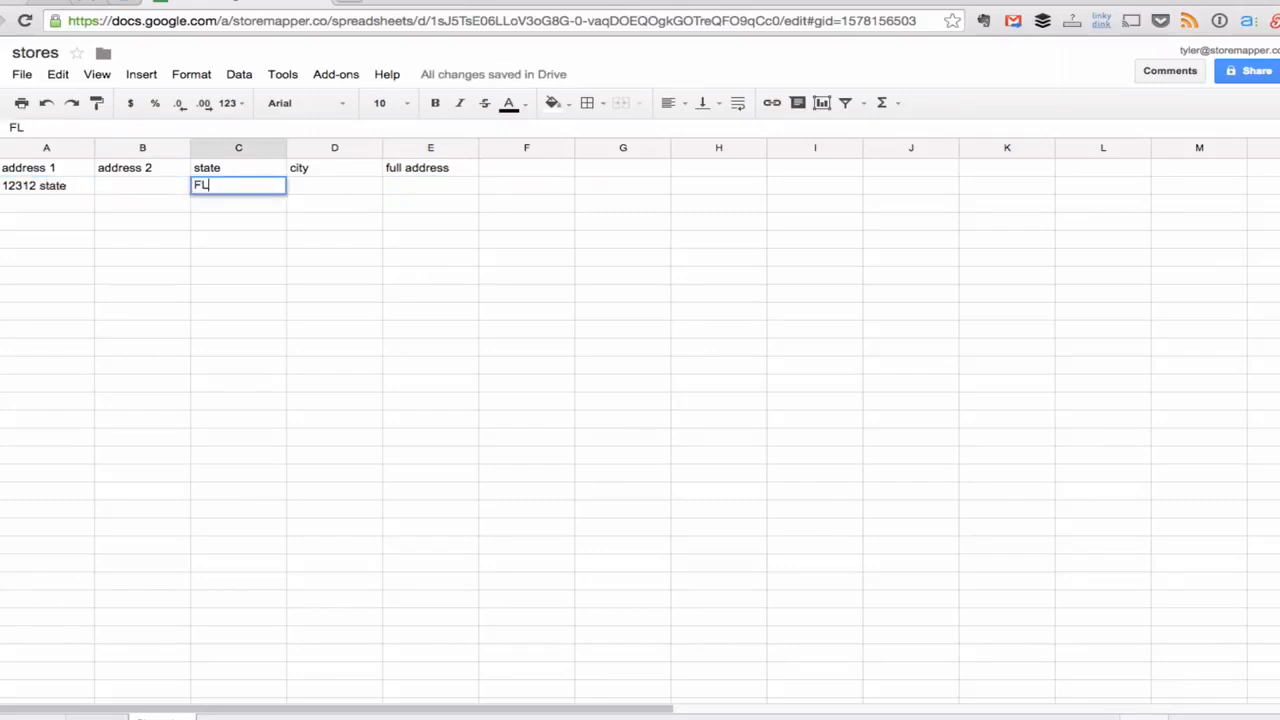
# Step: Enter naples as the city in cell D2 of the address sheet
pyautogui.press('Tab')
pyautogui.write('napes')
pyautogui.press('Tab')
pyautogui.press('Left')
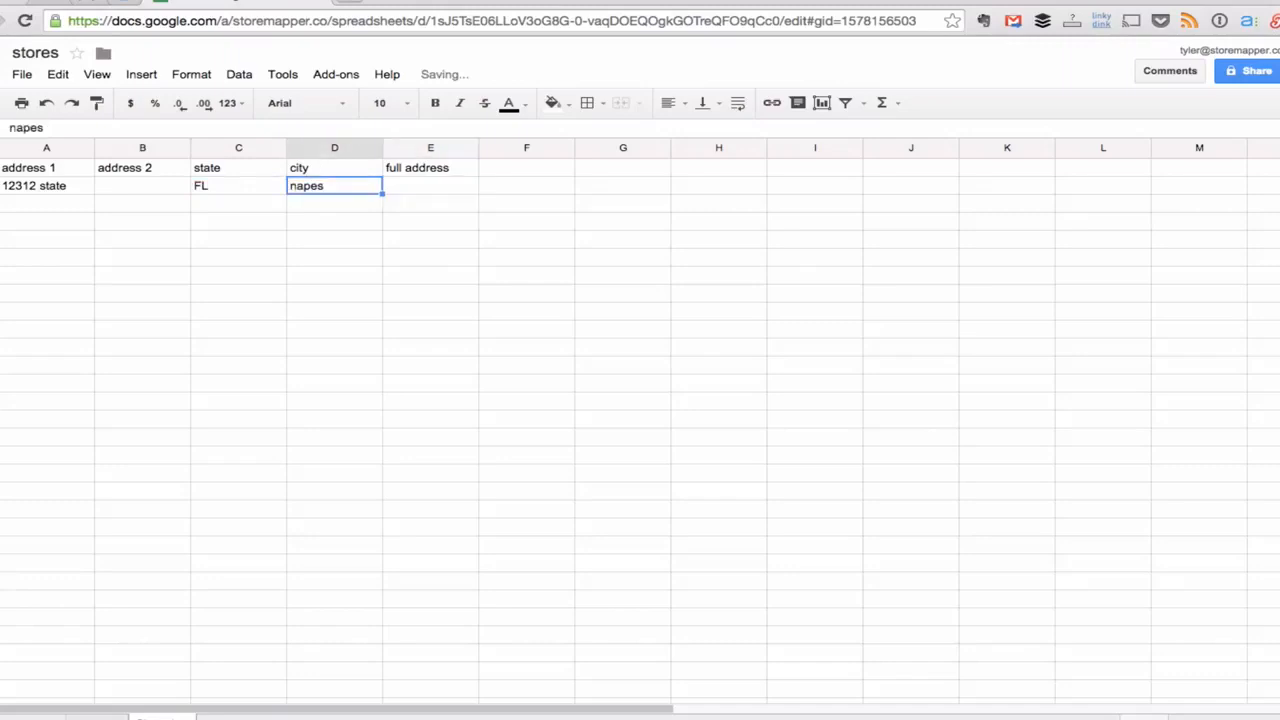
pyautogui.write('naples')
pyautogui.press('Tab')
# Step: In cell E2, build the full address with the formula =A2&" "&C2&" "&D2
pyautogui.write('=')
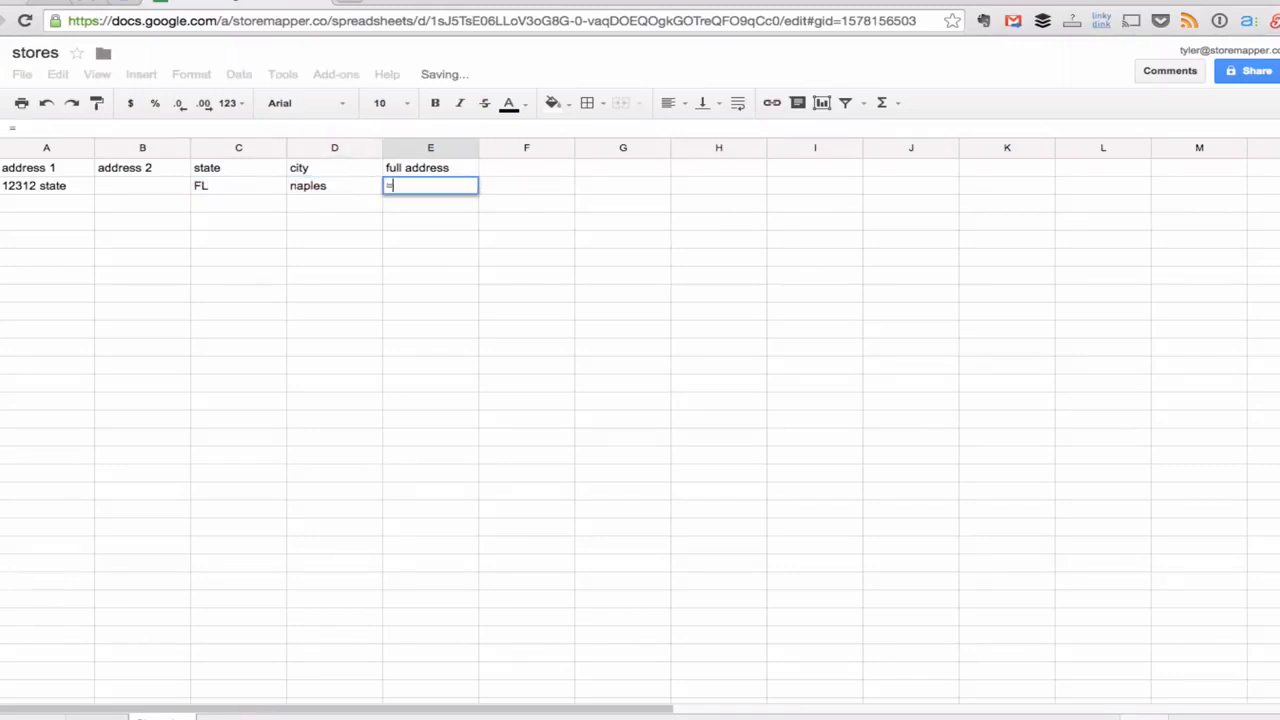
pyautogui.press('Left')
pyautogui.press('Left')
pyautogui.press('Left')
pyautogui.press('Left')
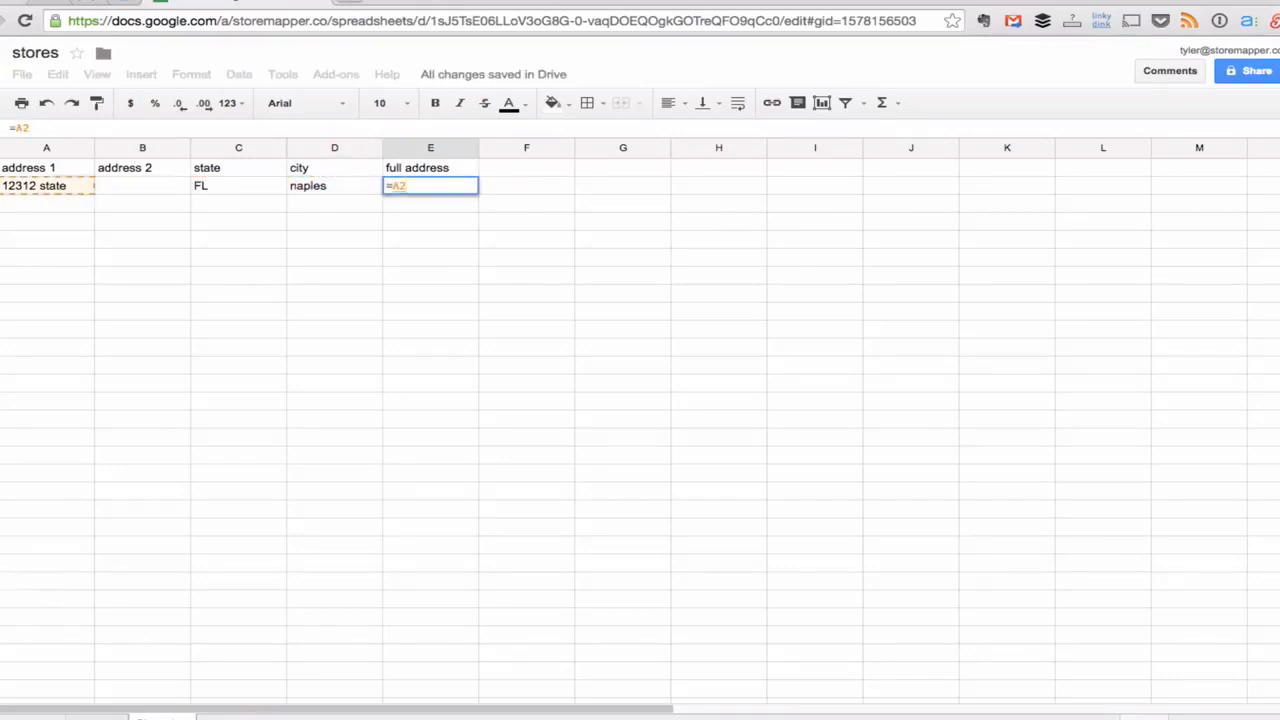
pyautogui.write('&" "&')
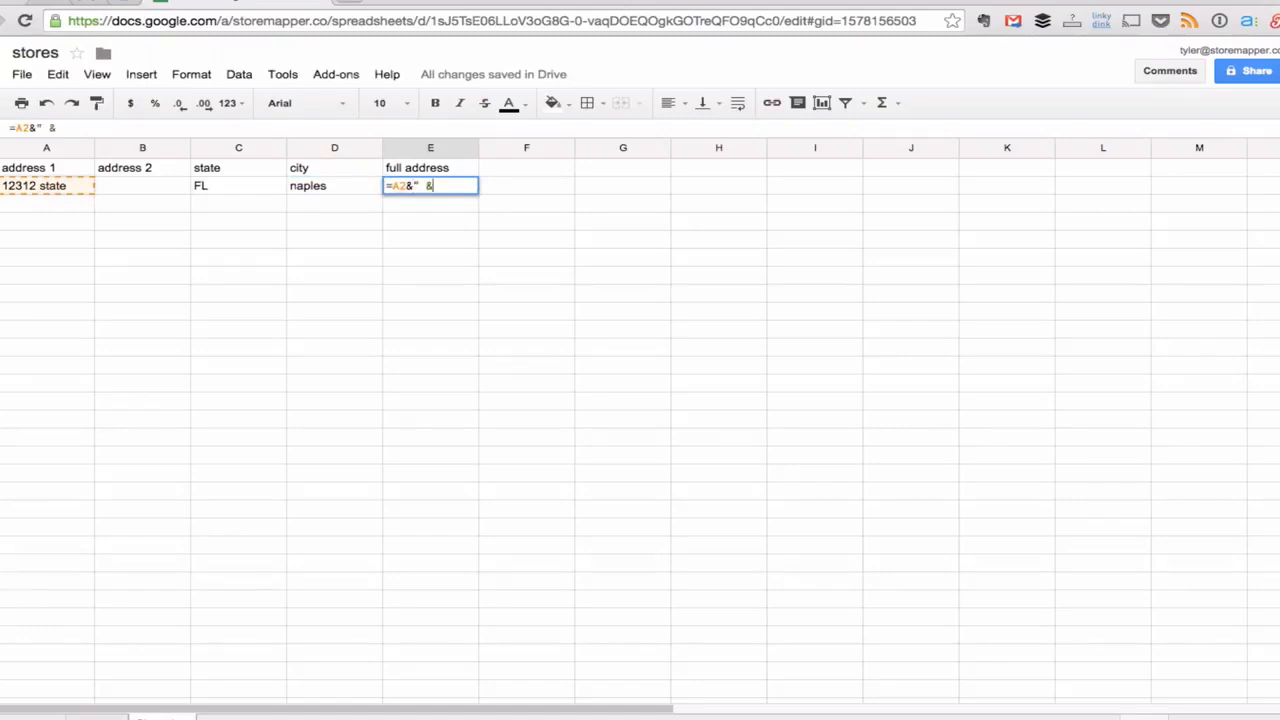
pyautogui.press('Left')
pyautogui.press('Left')
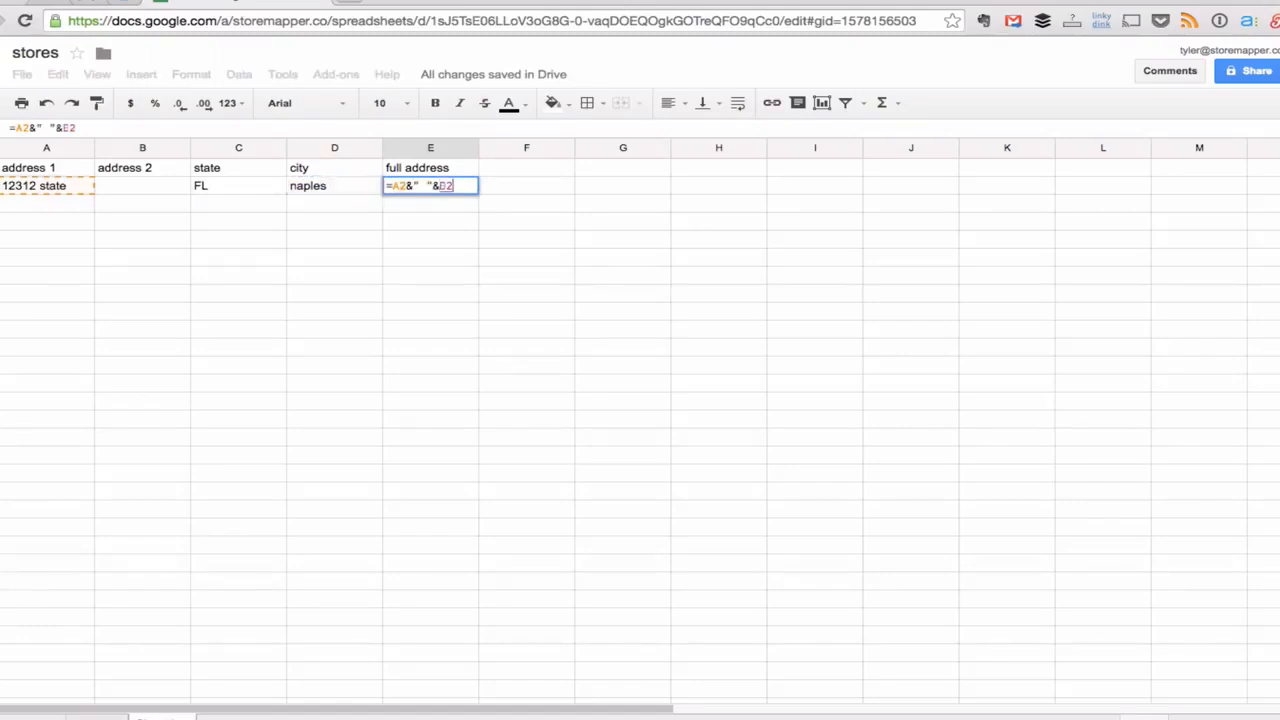
pyautogui.write('&" "&')
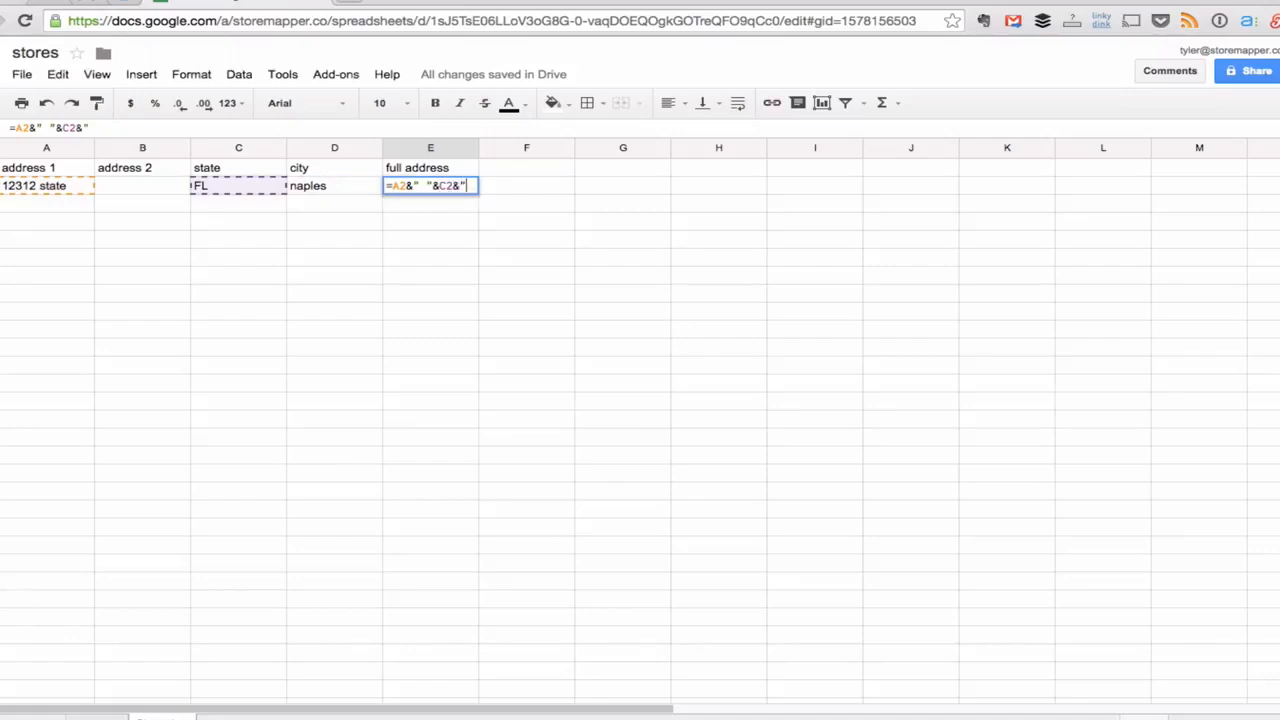
pyautogui.press('Left')
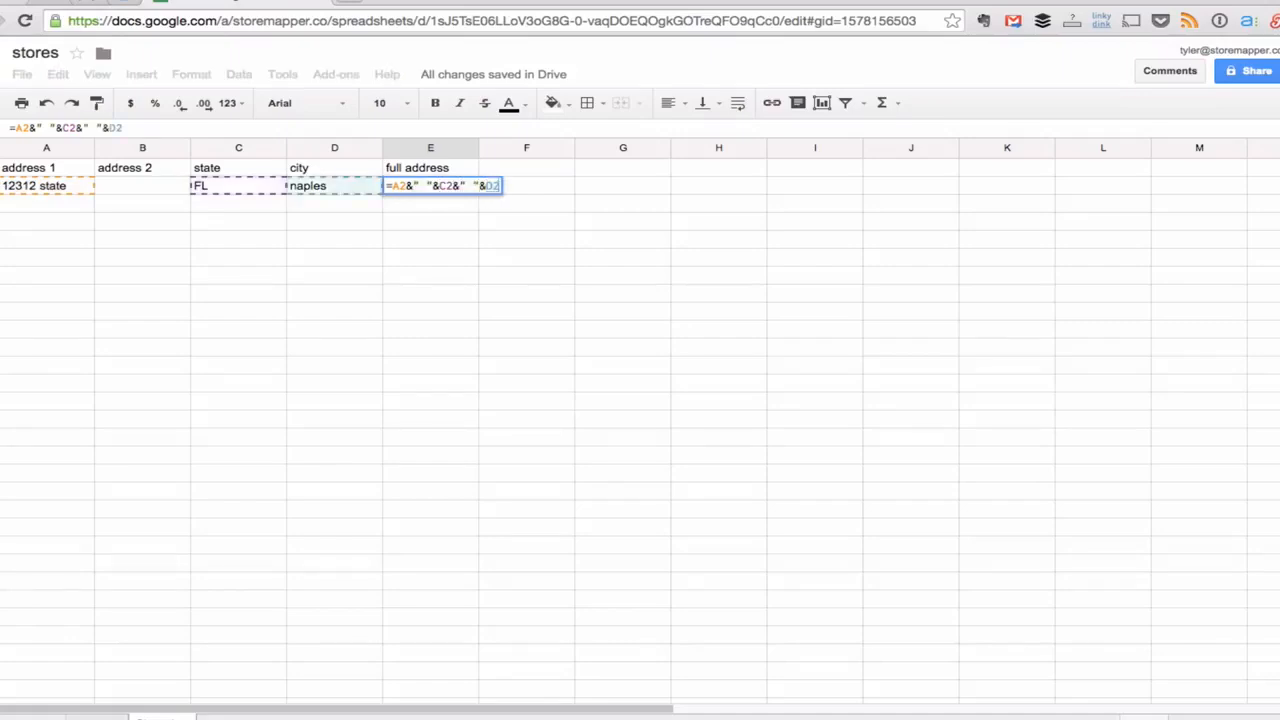
pyautogui.press('Return')
# Step: Copy the full address from cell E2 and paste its values only into the first empty Address cell below the store list
pyautogui.press('Right')
pyautogui.press('Up')
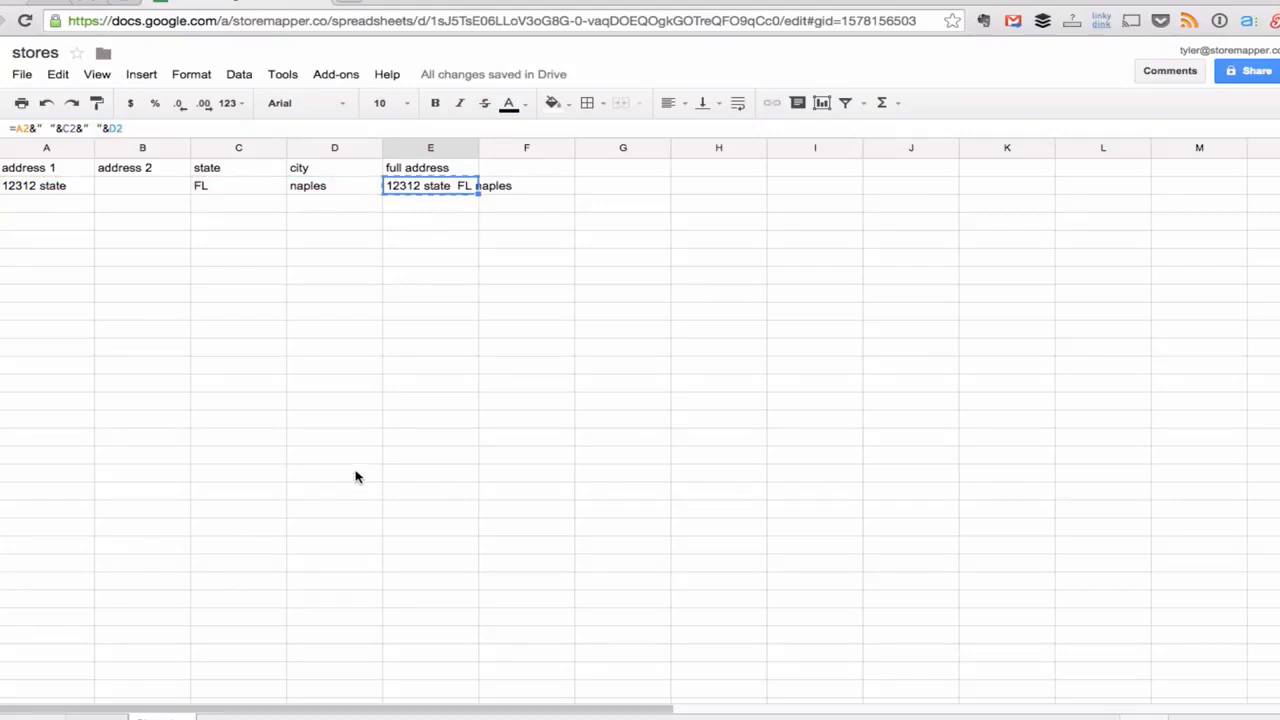
pyautogui.click(91, 716)
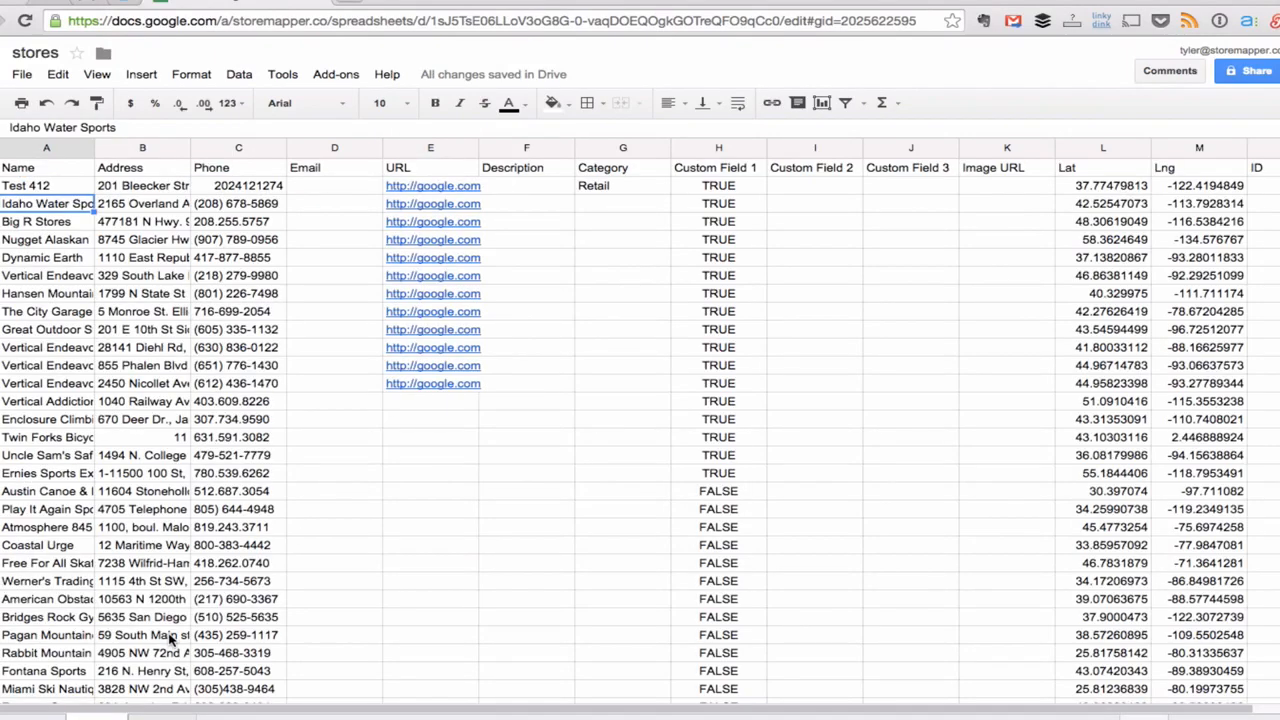
pyautogui.scroll(-20, 170, 640)
pyautogui.scroll(-20, 171, 640)
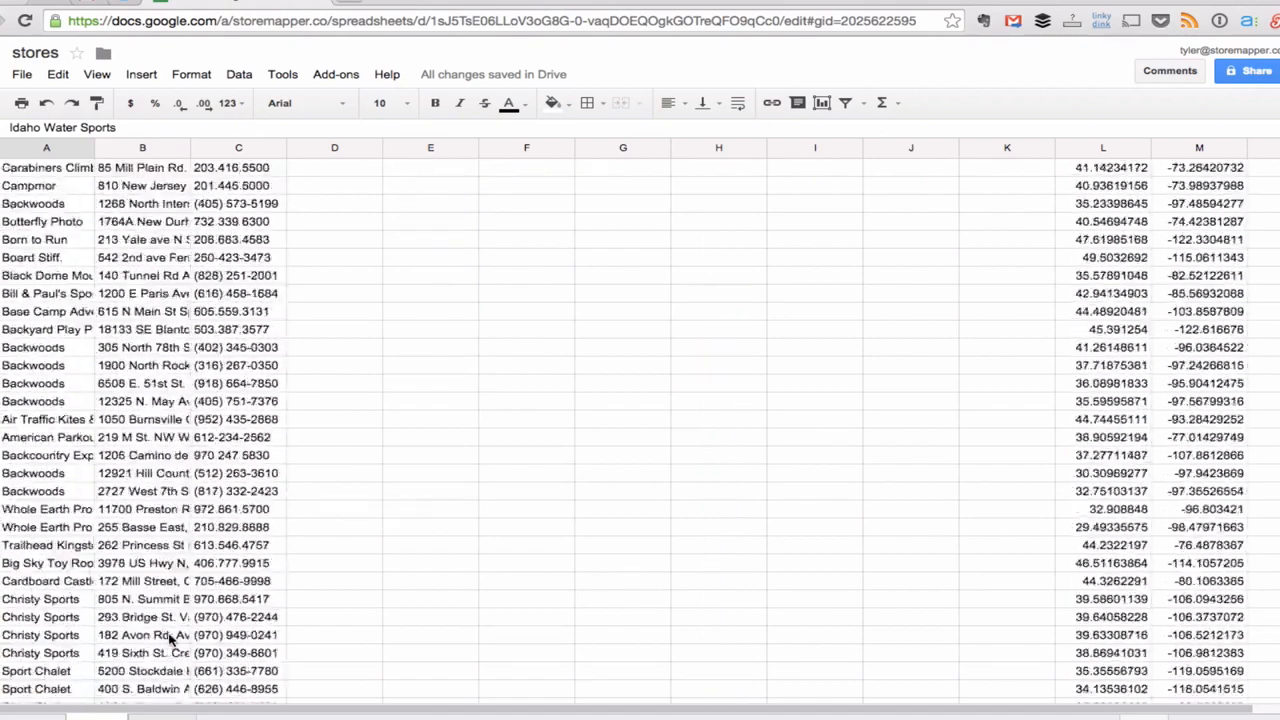
pyautogui.click(171, 640)
pyautogui.press('super+Down')
pyautogui.press('Down')
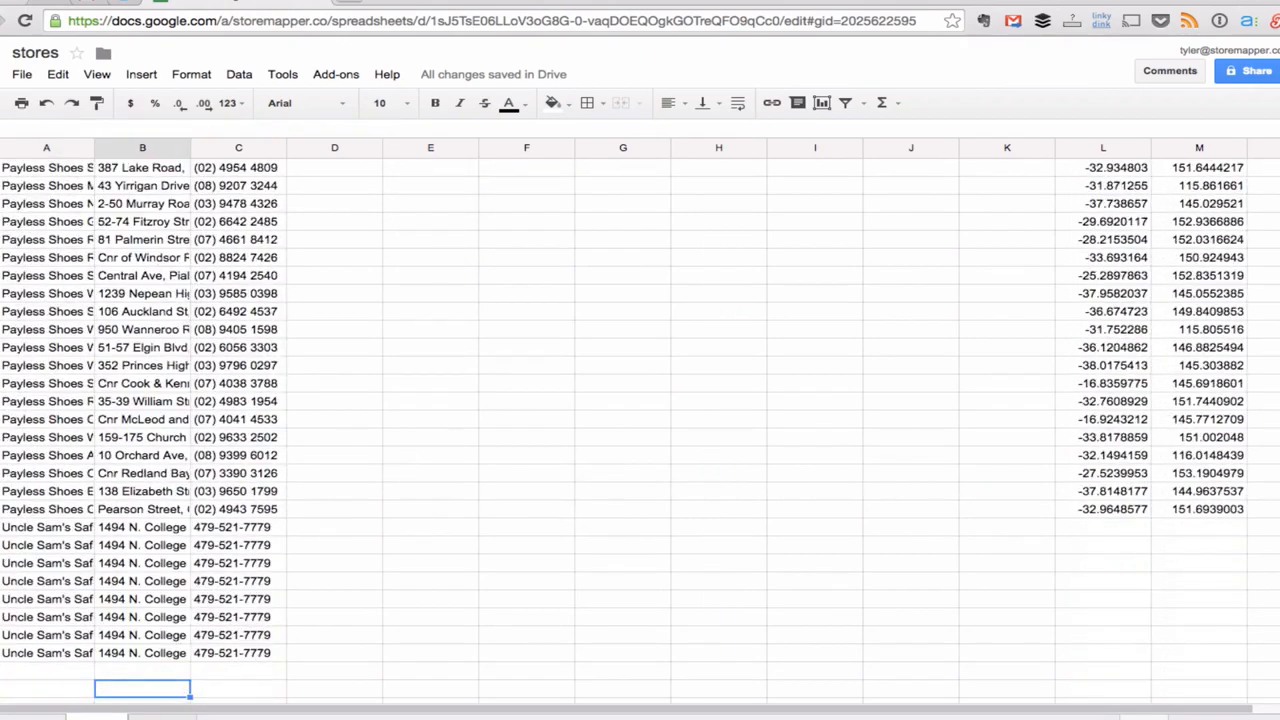
pyautogui.click(57, 75)
pyautogui.moveTo(127, 233)
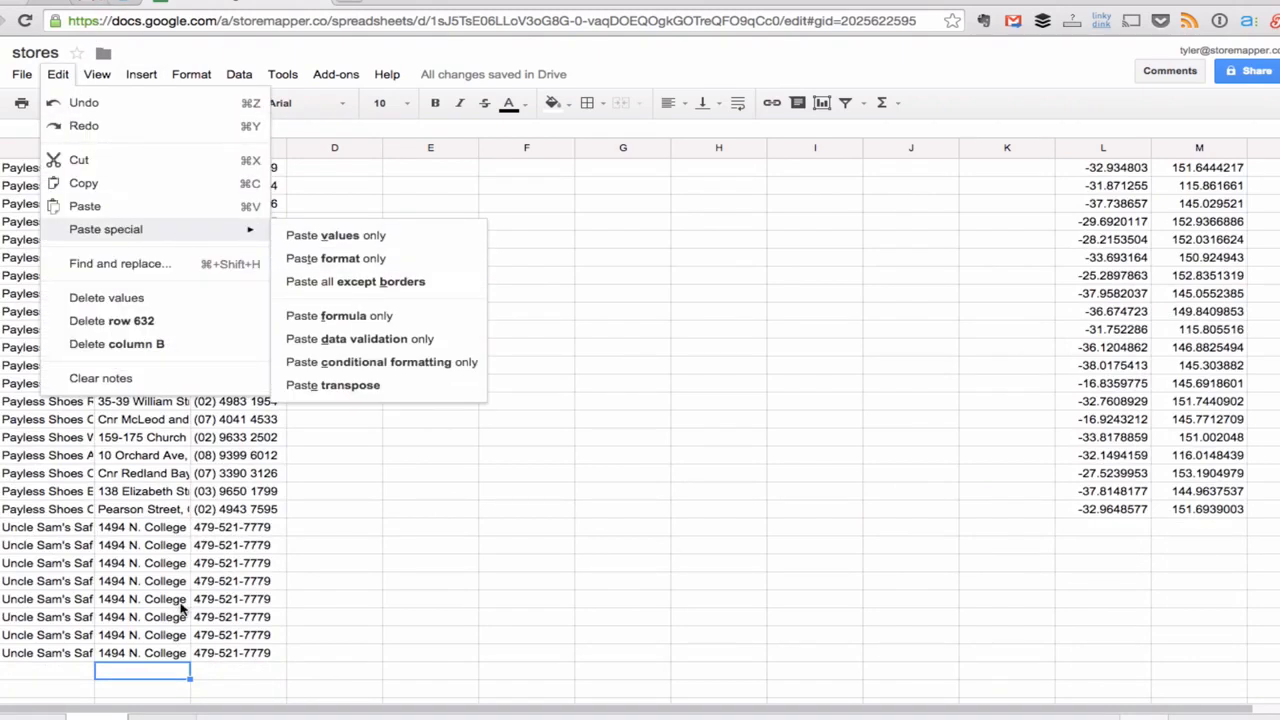
pyautogui.click(154, 677)
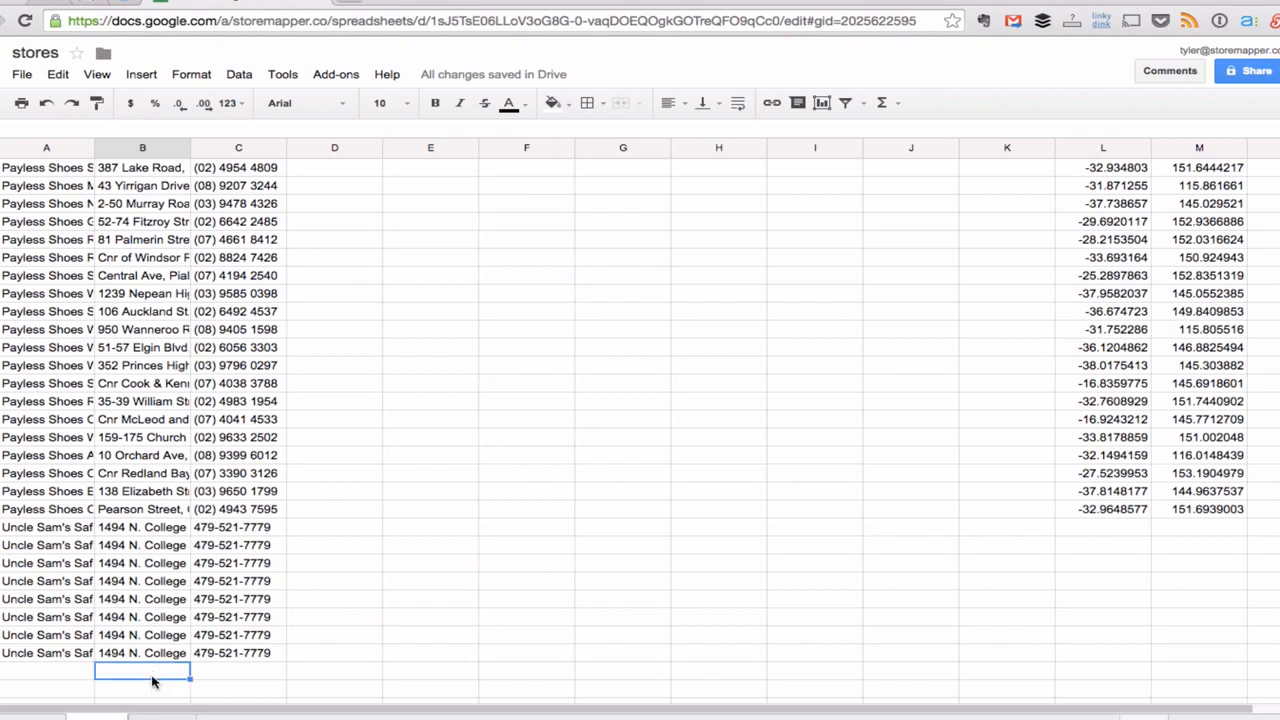
pyautogui.write('12312 state  FL naples')
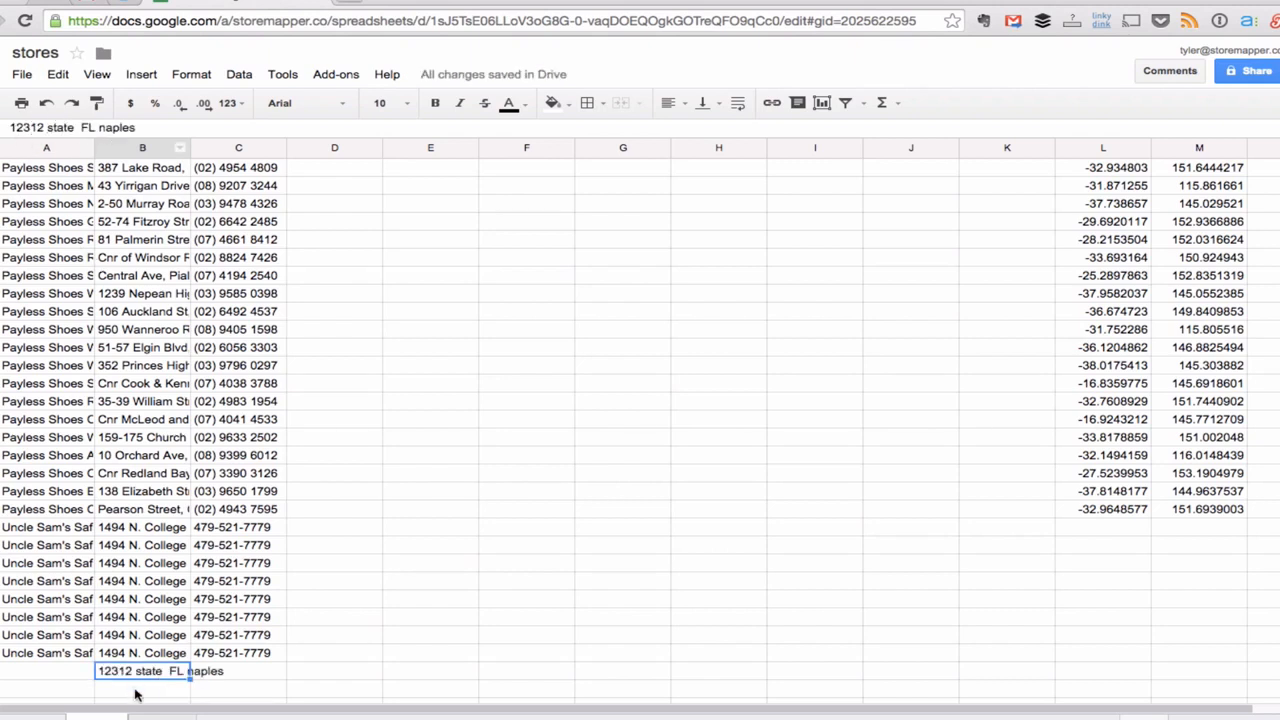
# Step: Compare the pasted address in the store list with the formula in cell E2 of the address sheet
pyautogui.click(150, 653)
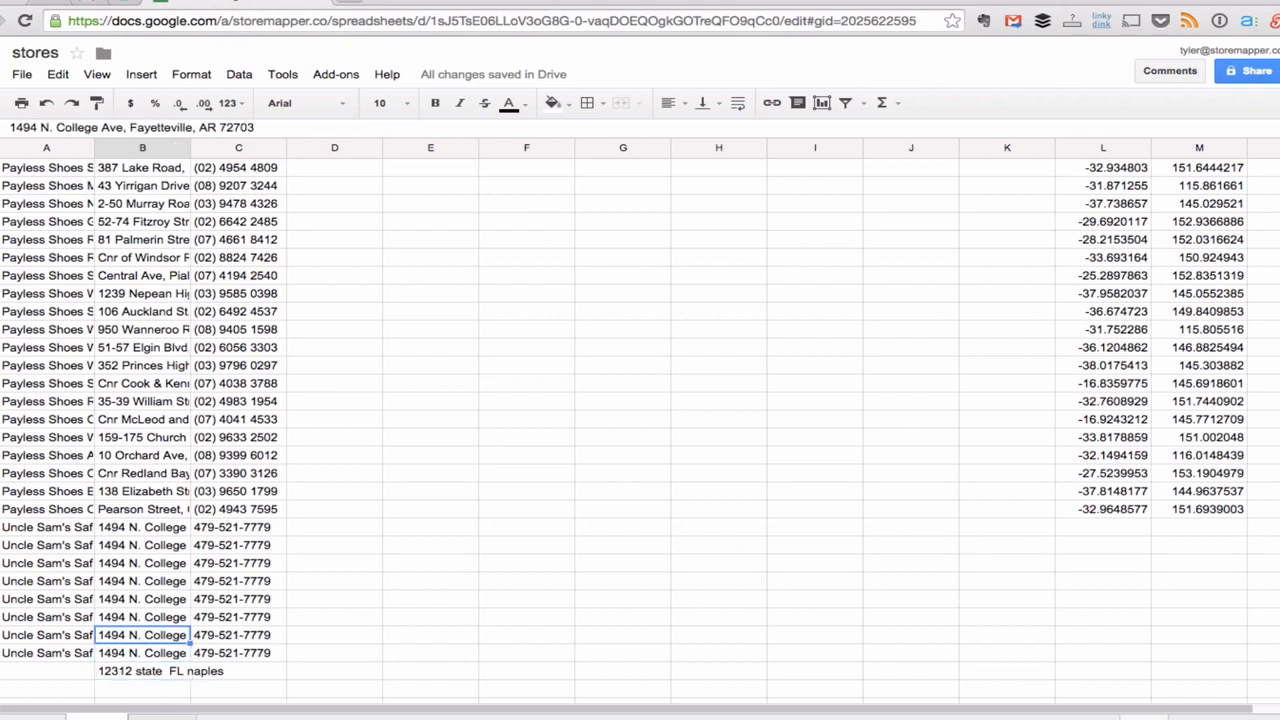
pyautogui.press('Down')
pyautogui.press('Down')
pyautogui.click(176, 718)
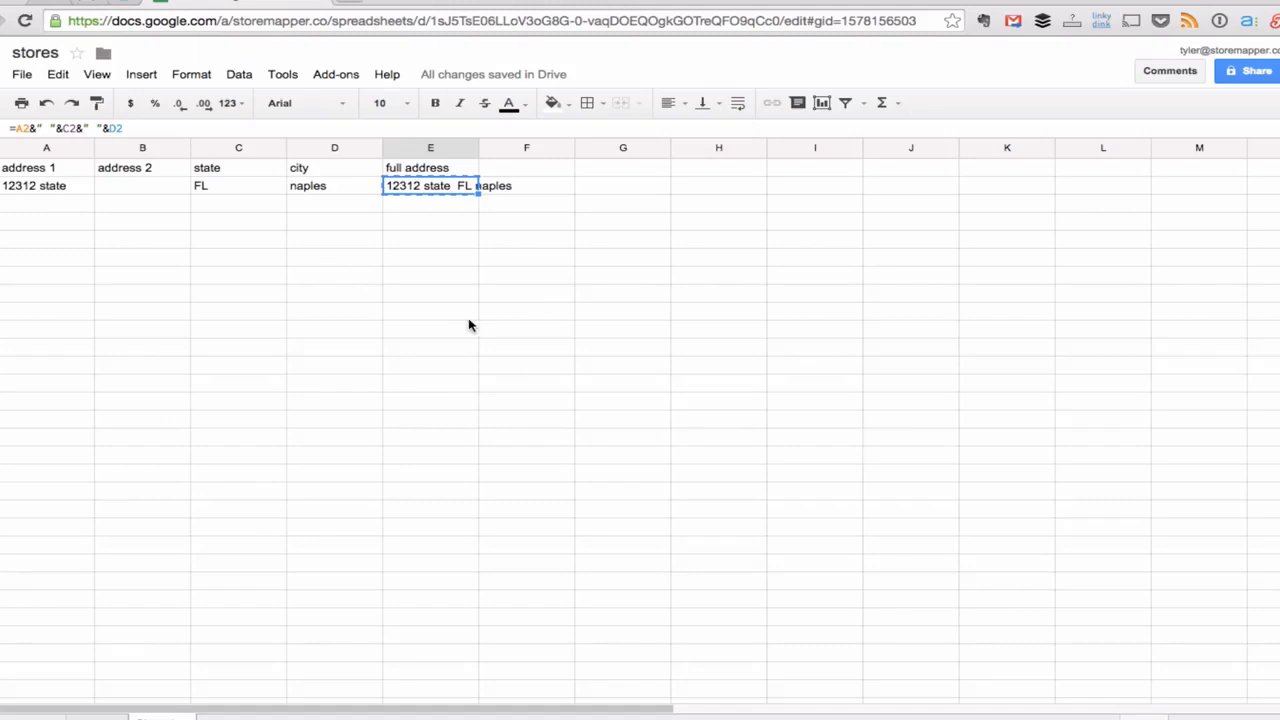
pyautogui.click(110, 716)
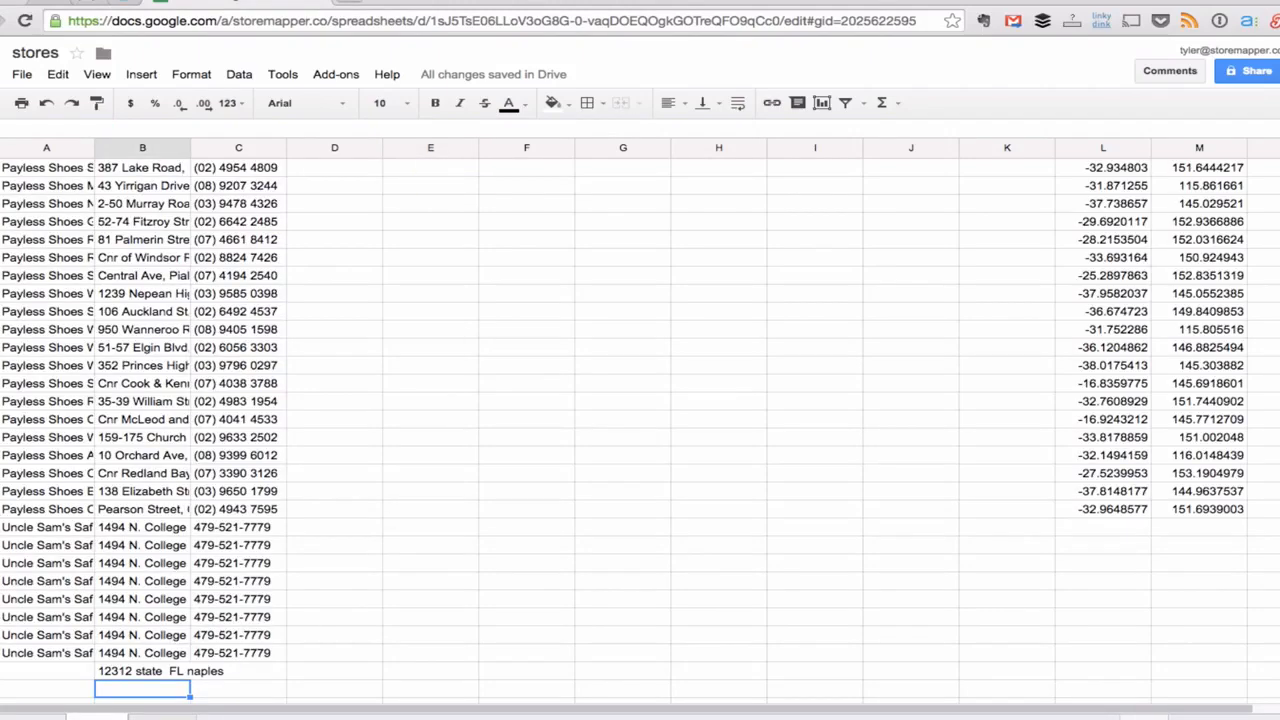
pyautogui.click(176, 717)
pyautogui.moveTo(165, 717); pyautogui.dragTo(97, 717)
# Step: Delete the pasted sample address below the store list and return to the Name header in cell A1
pyautogui.press('Up')
pyautogui.press('Delete')
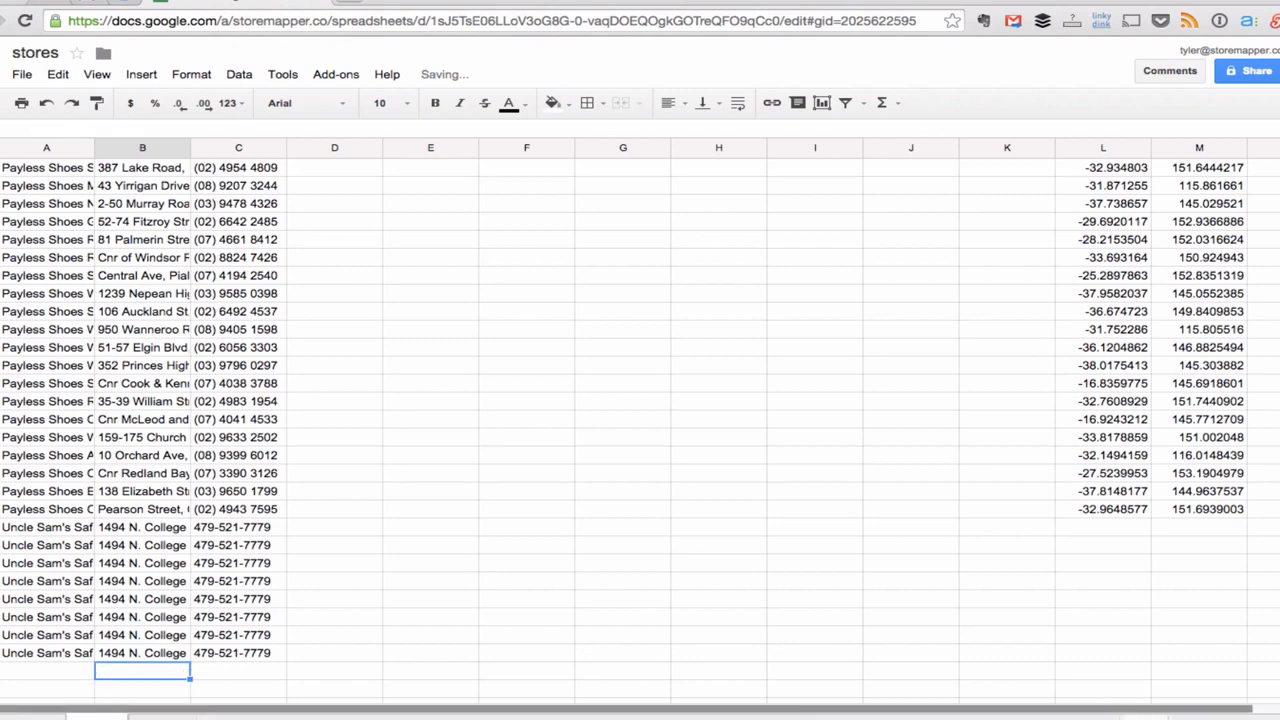
pyautogui.press('Up')
pyautogui.press('super+Up')
pyautogui.press('Left')
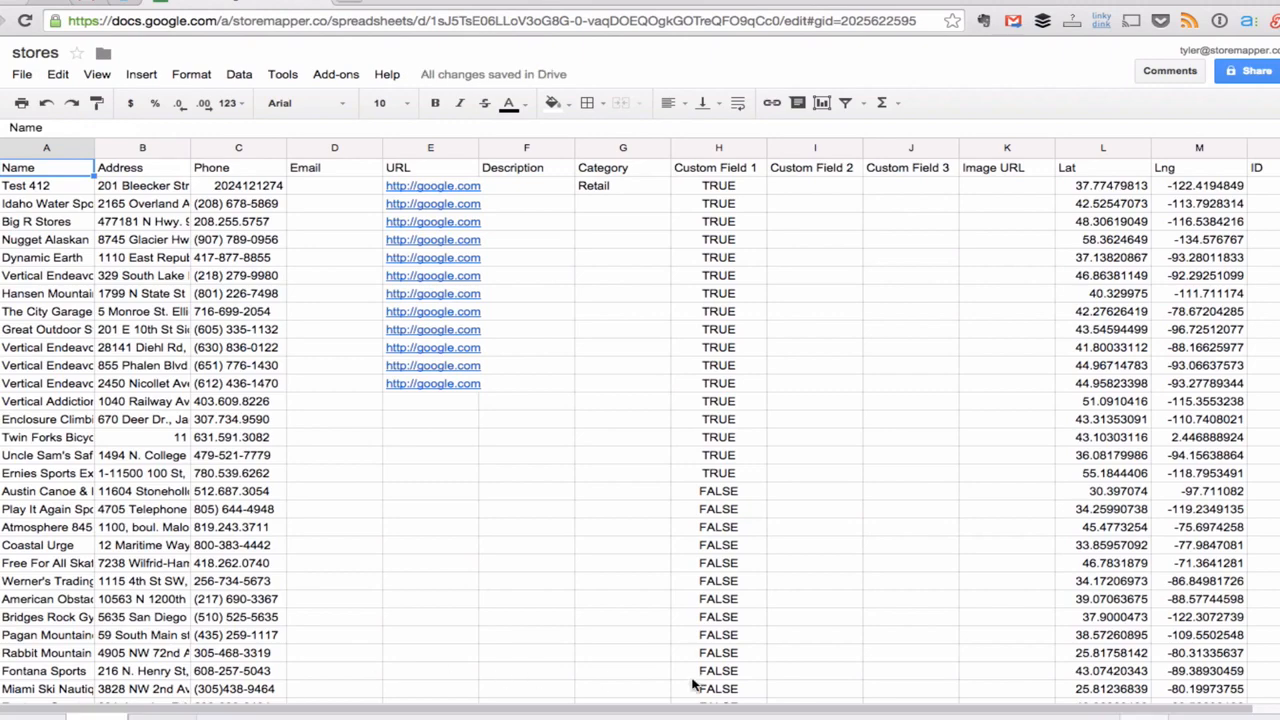
# Step: Switch from the stores spreadsheet to the StoreMapper store database page
pyautogui.hotkey('ctrl', 'shift', 'Tab')
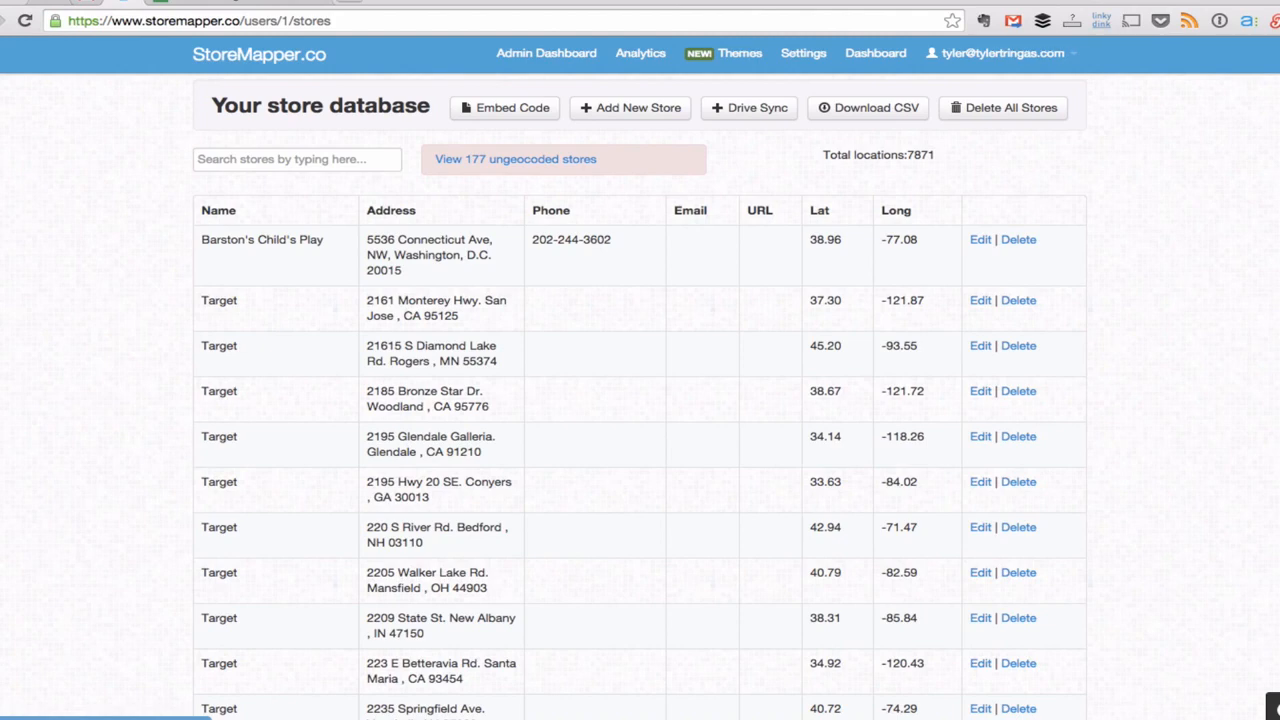
pyautogui.hotkey('ctrl', 'Tab')
pyautogui.hotkey('ctrl', 'shift', 'Tab')
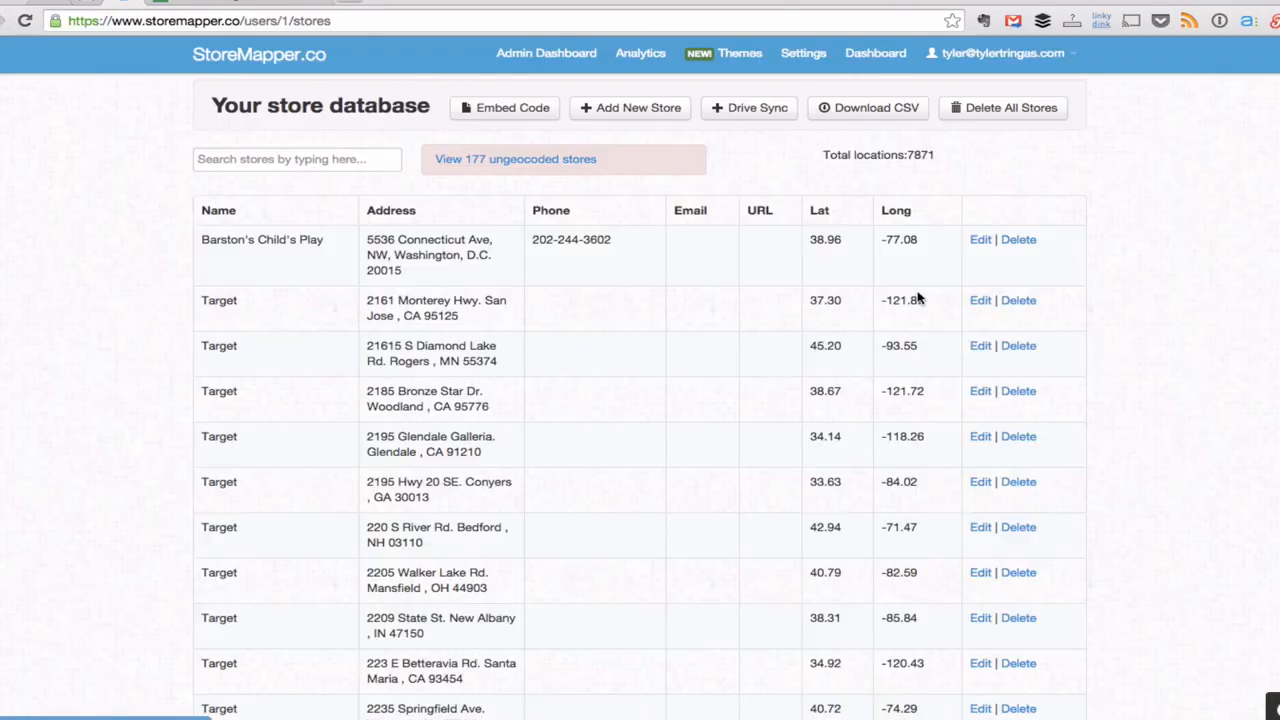